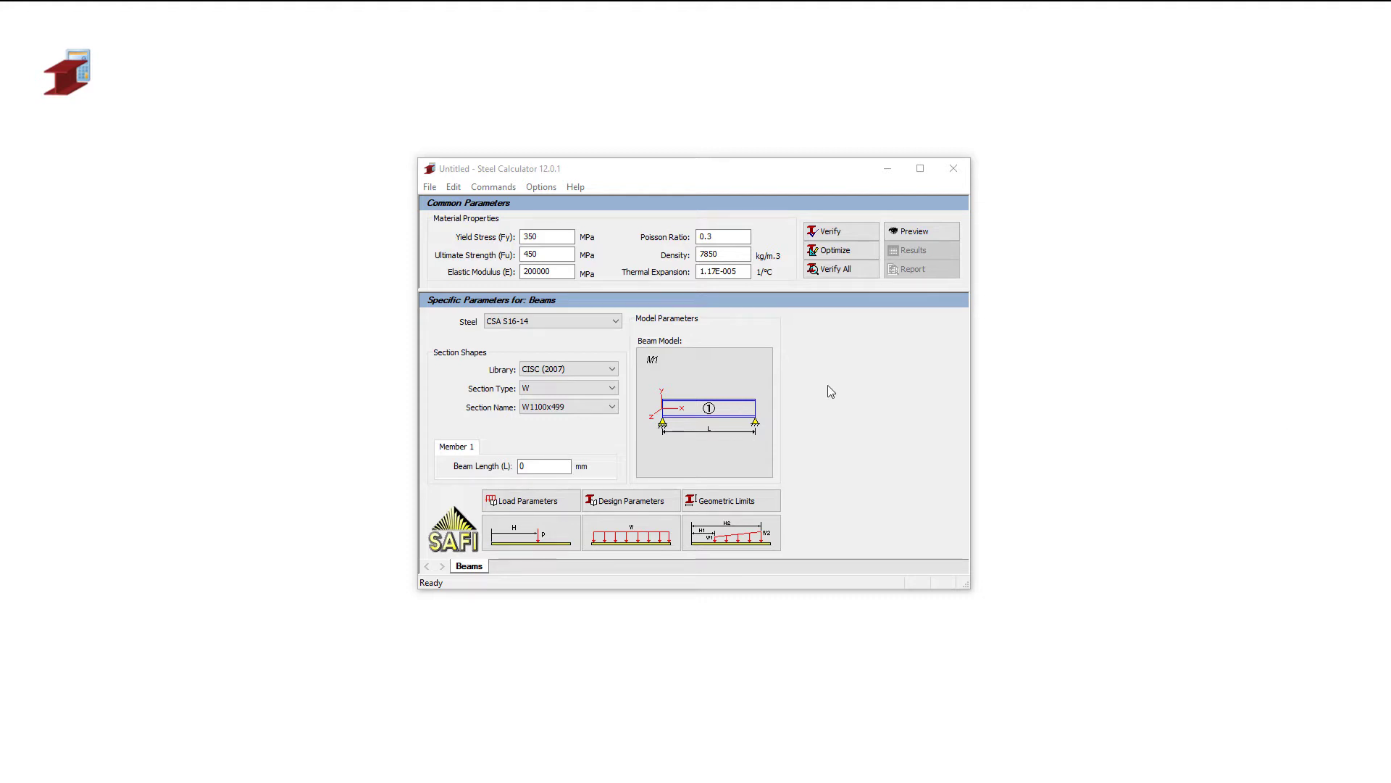
- Switch to the two-span M6 beam model with spans of 6000 mm and 8000 mm
click(746, 430)
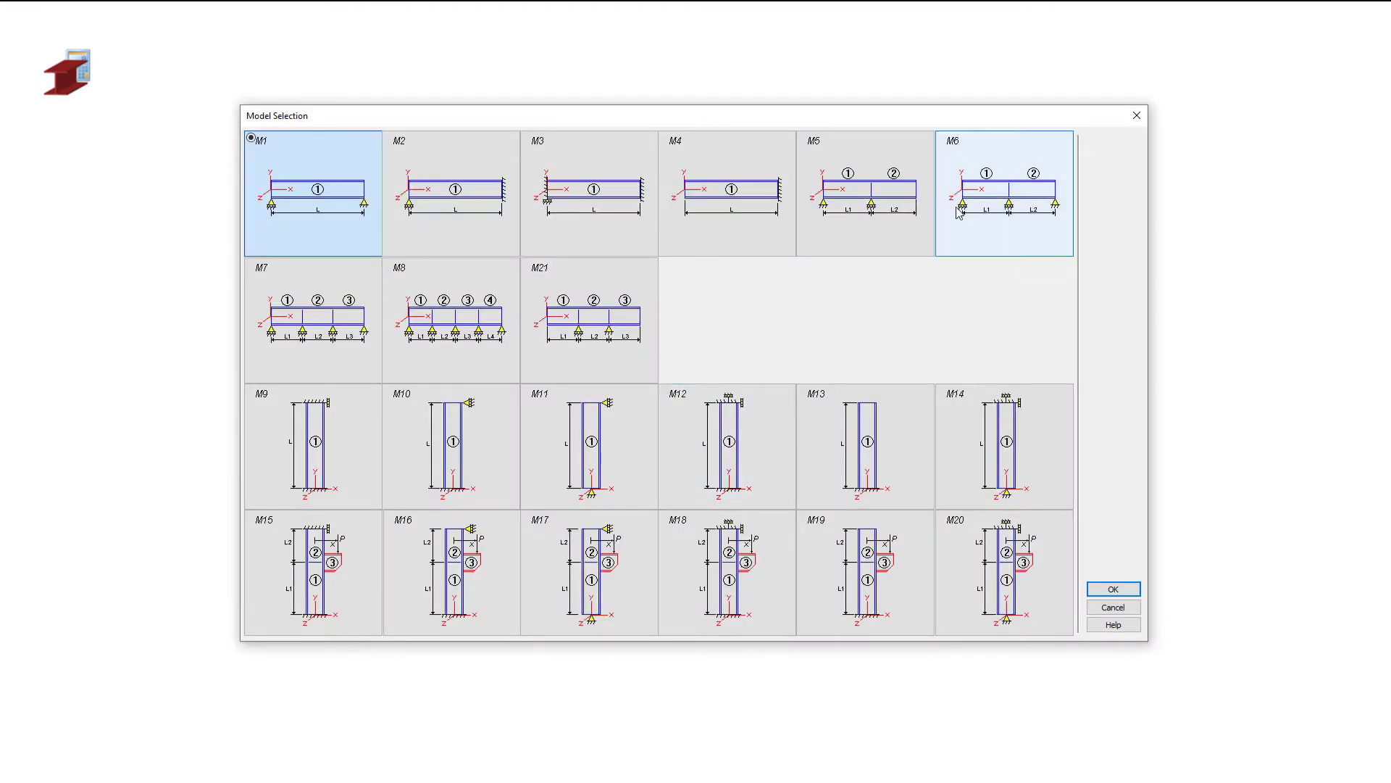
click(1012, 198)
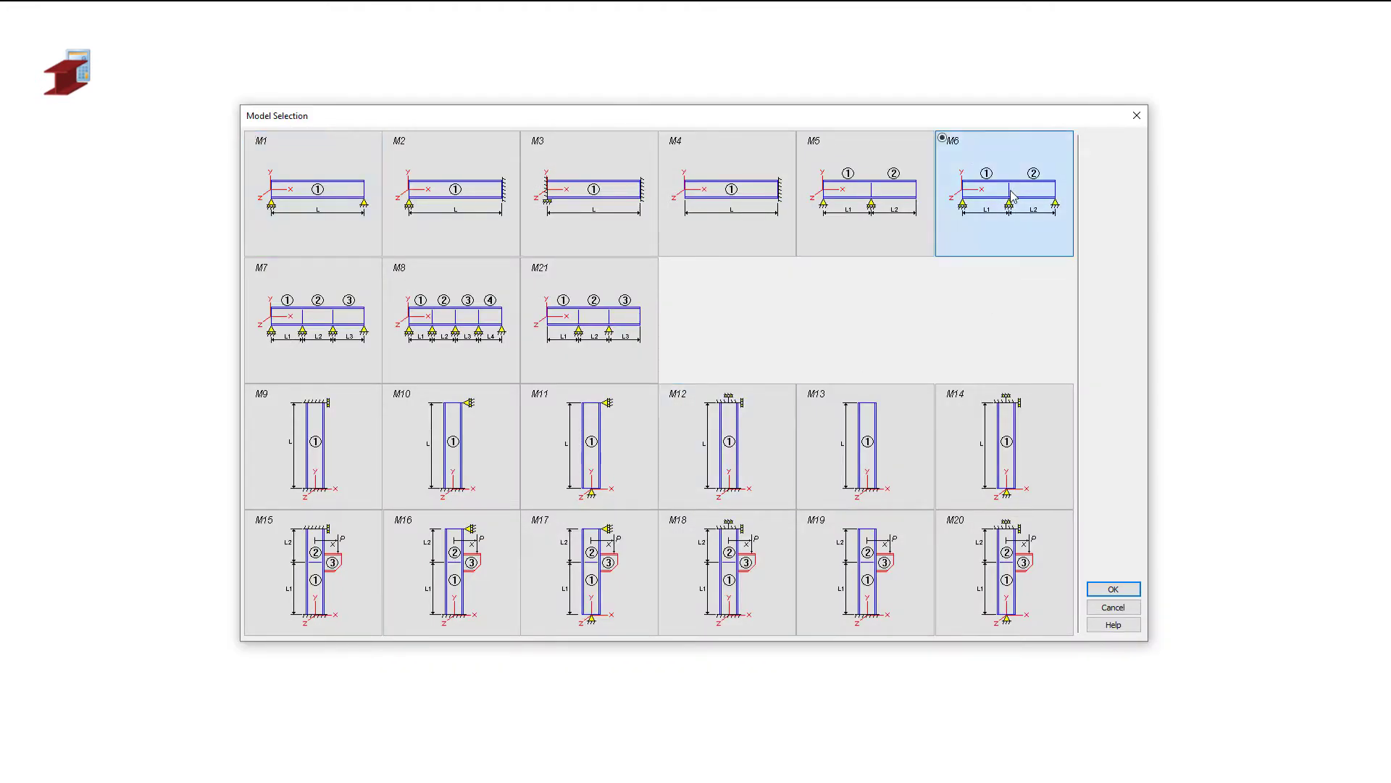
click(1113, 590)
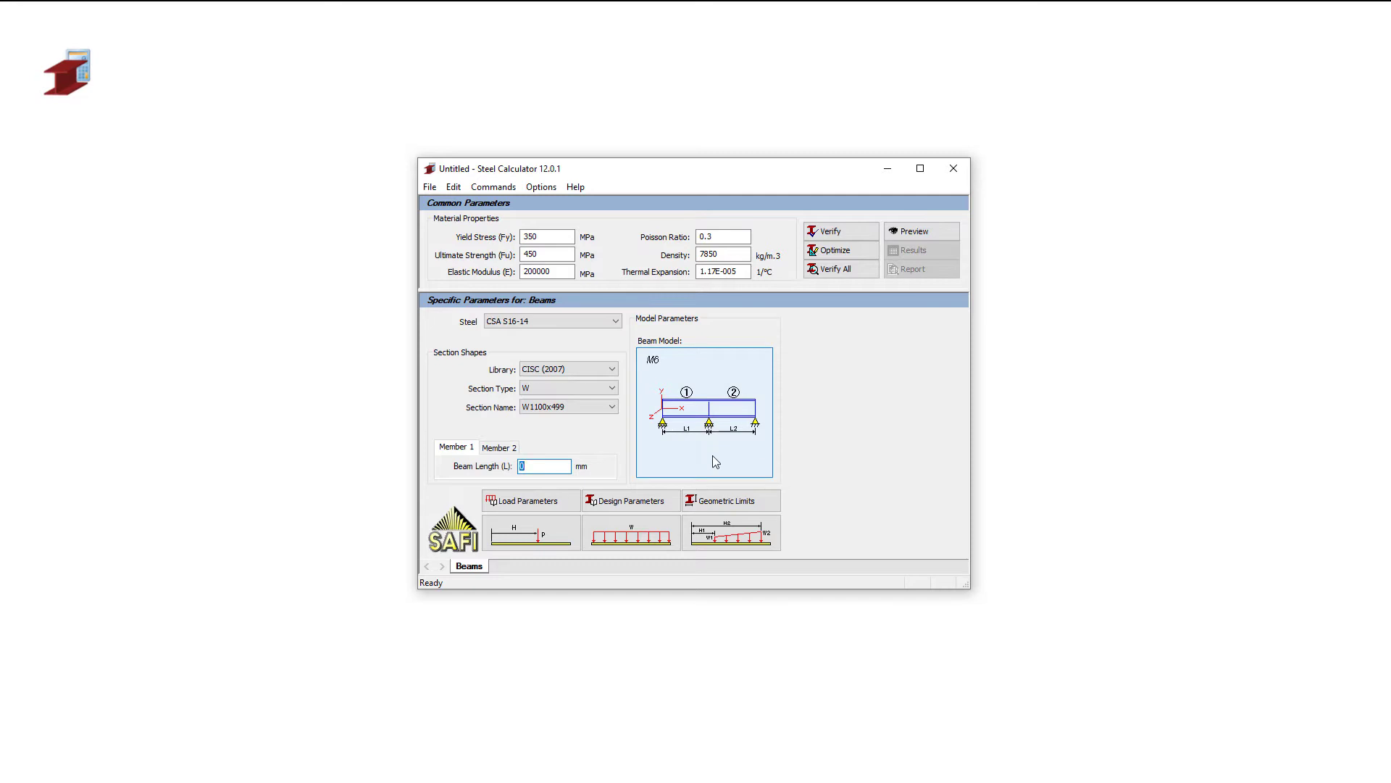
click(500, 448)
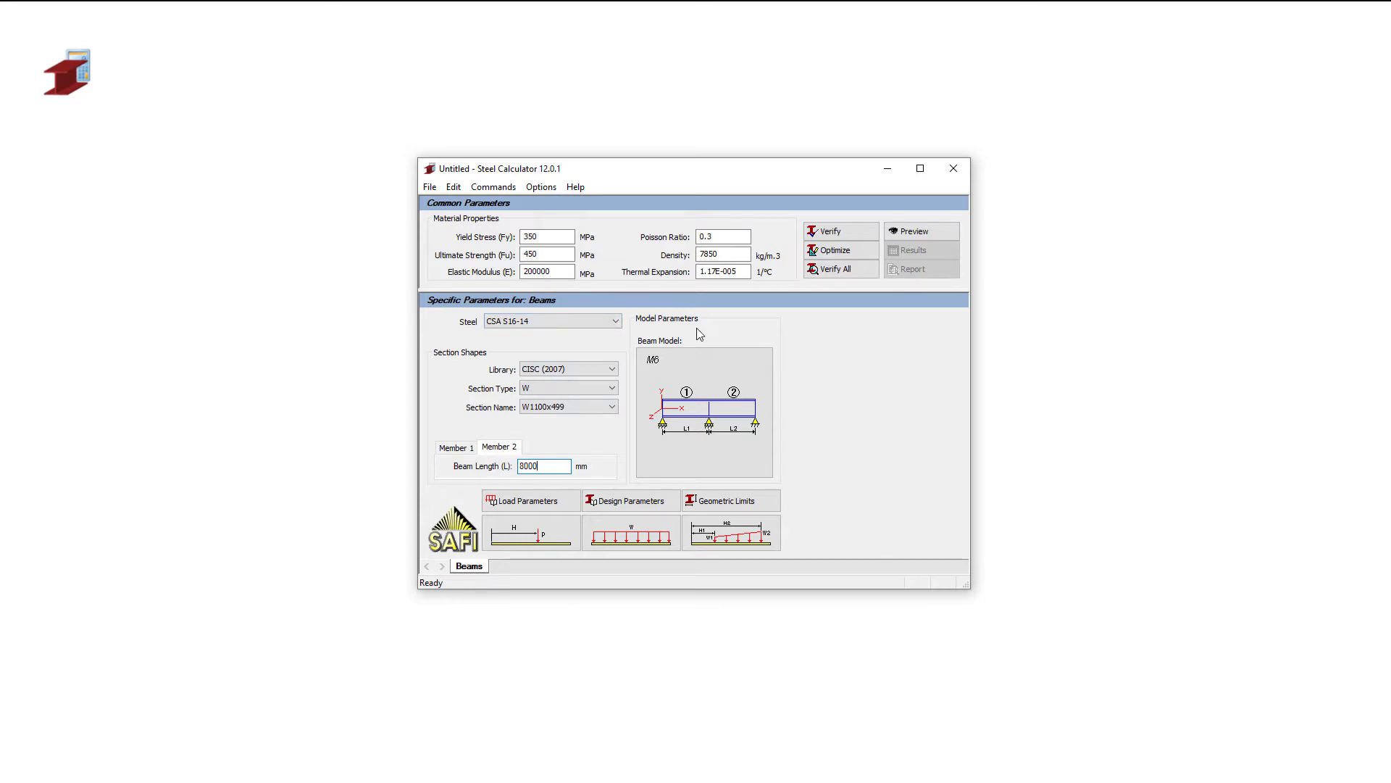
- Add Dead, Live and Snow rows to the uniform loads table
click(631, 538)
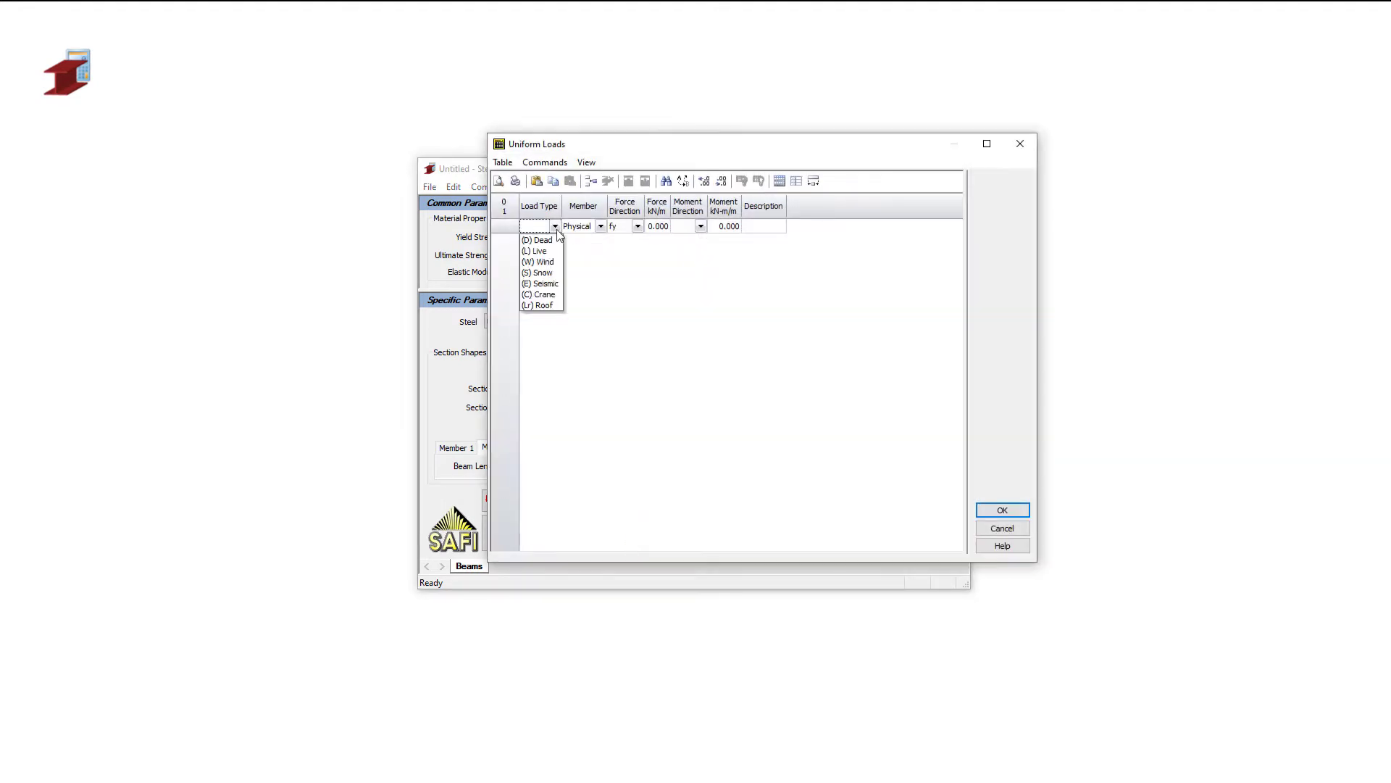
click(555, 226)
click(547, 239)
click(555, 240)
click(540, 265)
click(549, 255)
click(556, 255)
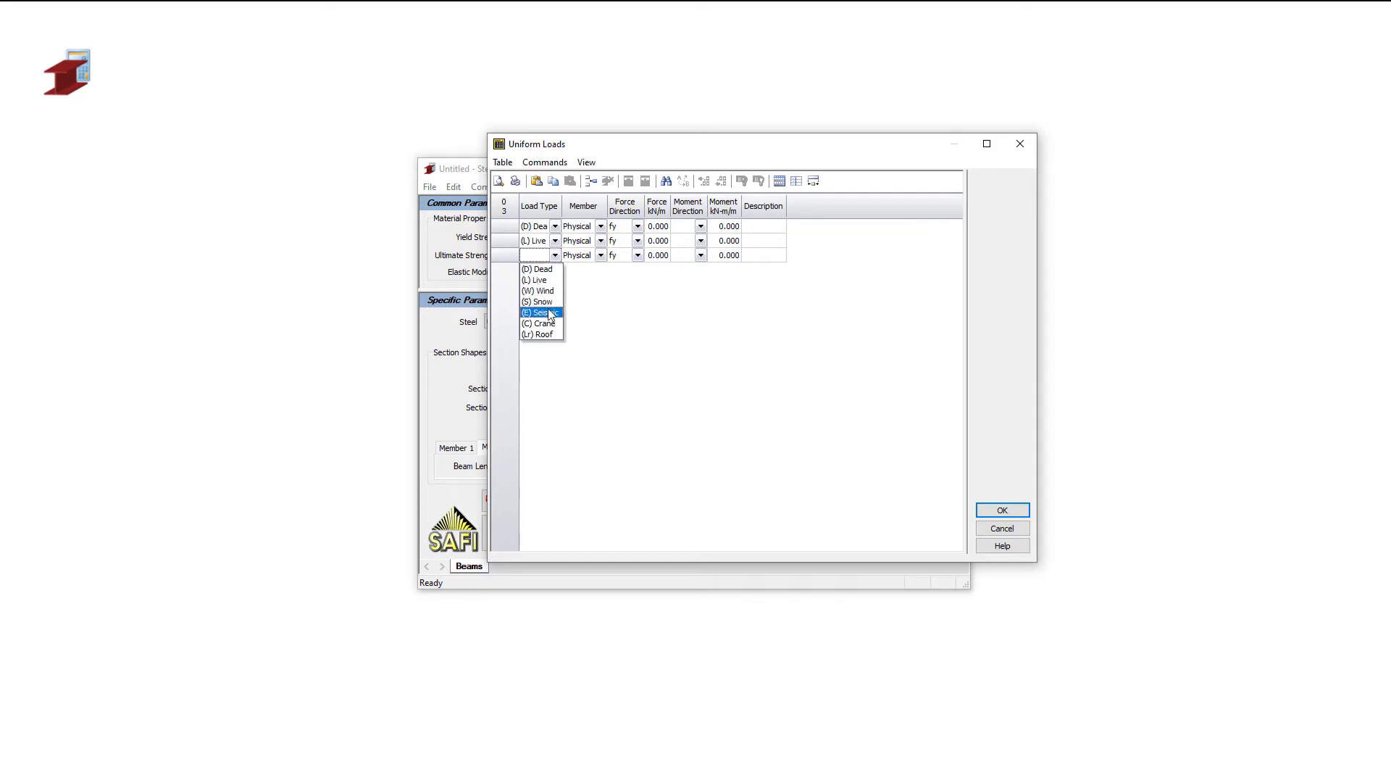
key(Up)
click(657, 226)
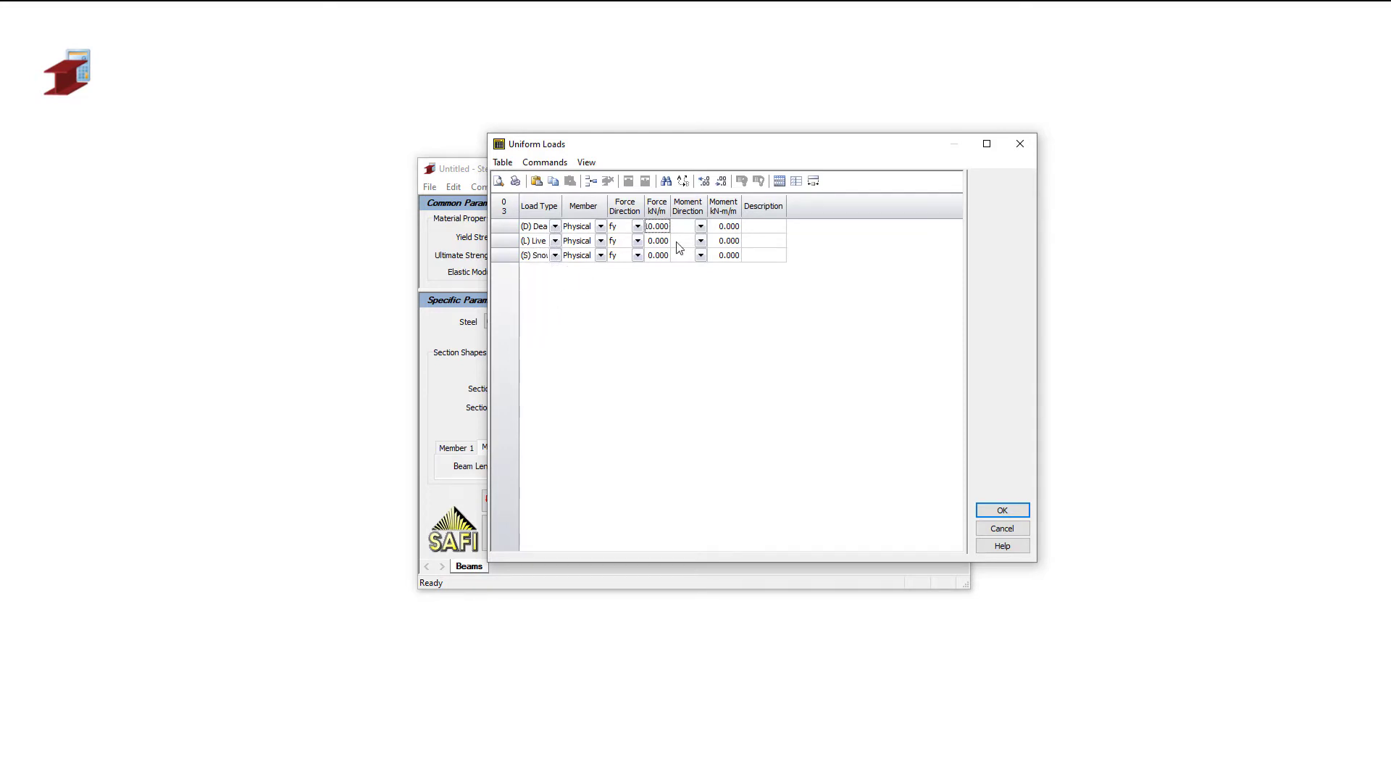
- Set each uniform load's fy force to -10 kN/m
key(Return)
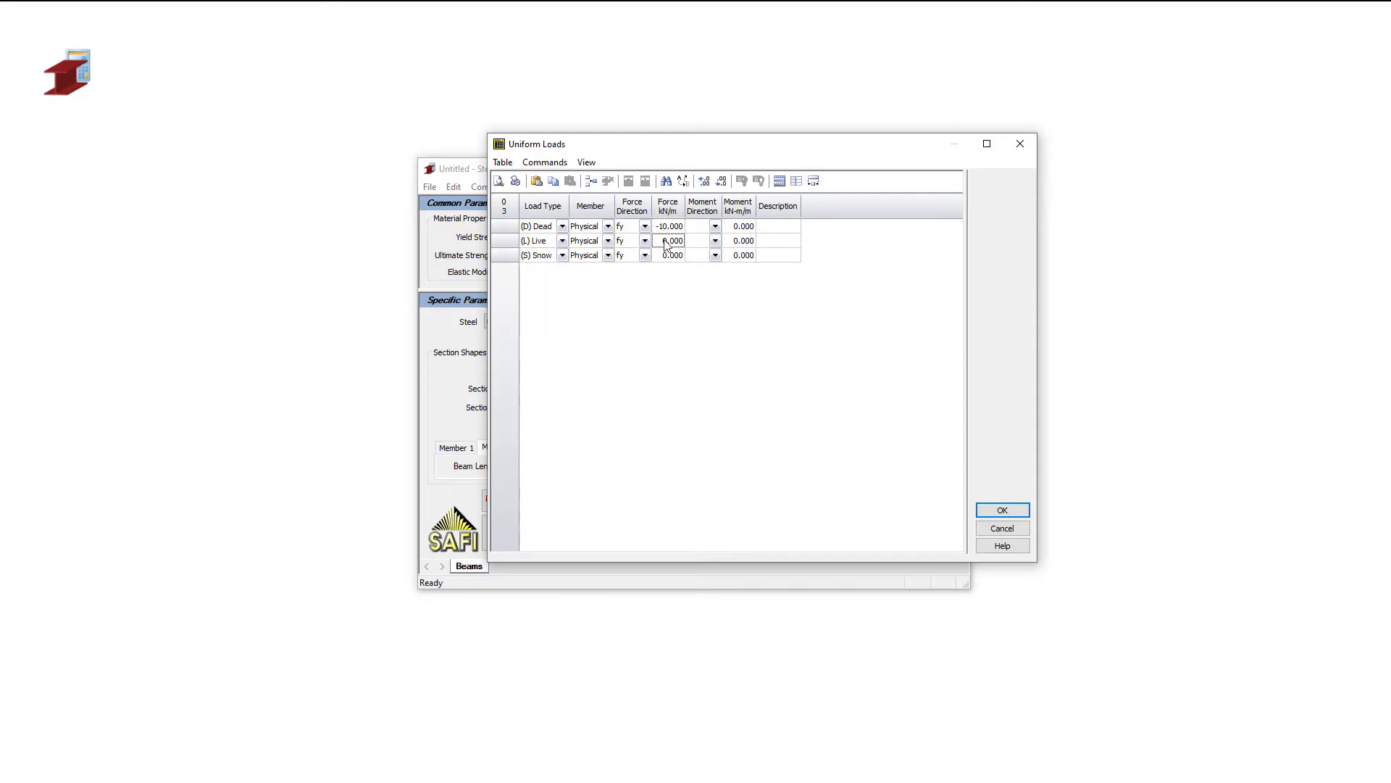
text(-10)
key(Return)
click(676, 256)
text(-10)
key(Return)
- Accept the loads and review self-weight and NBCC-2015 combinations in Load Parameters
click(1008, 509)
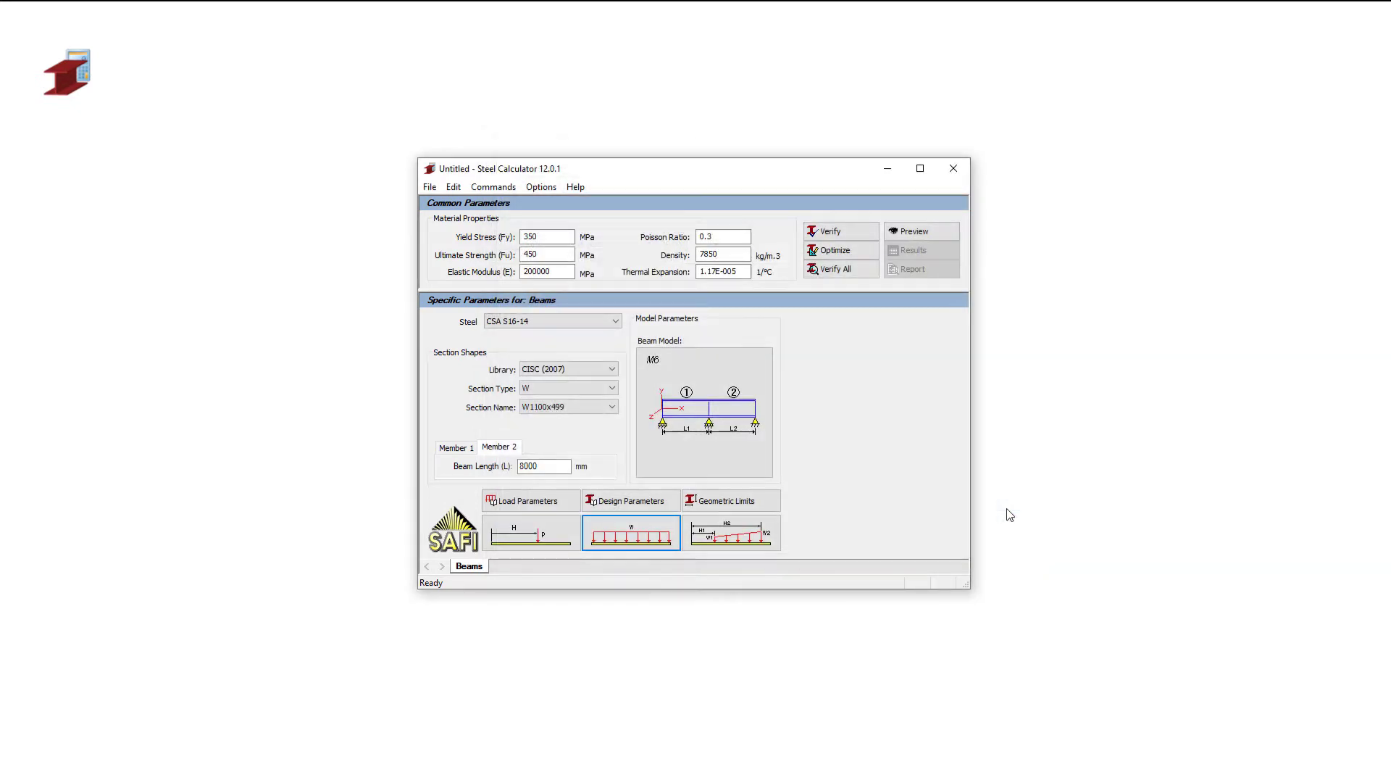
click(550, 506)
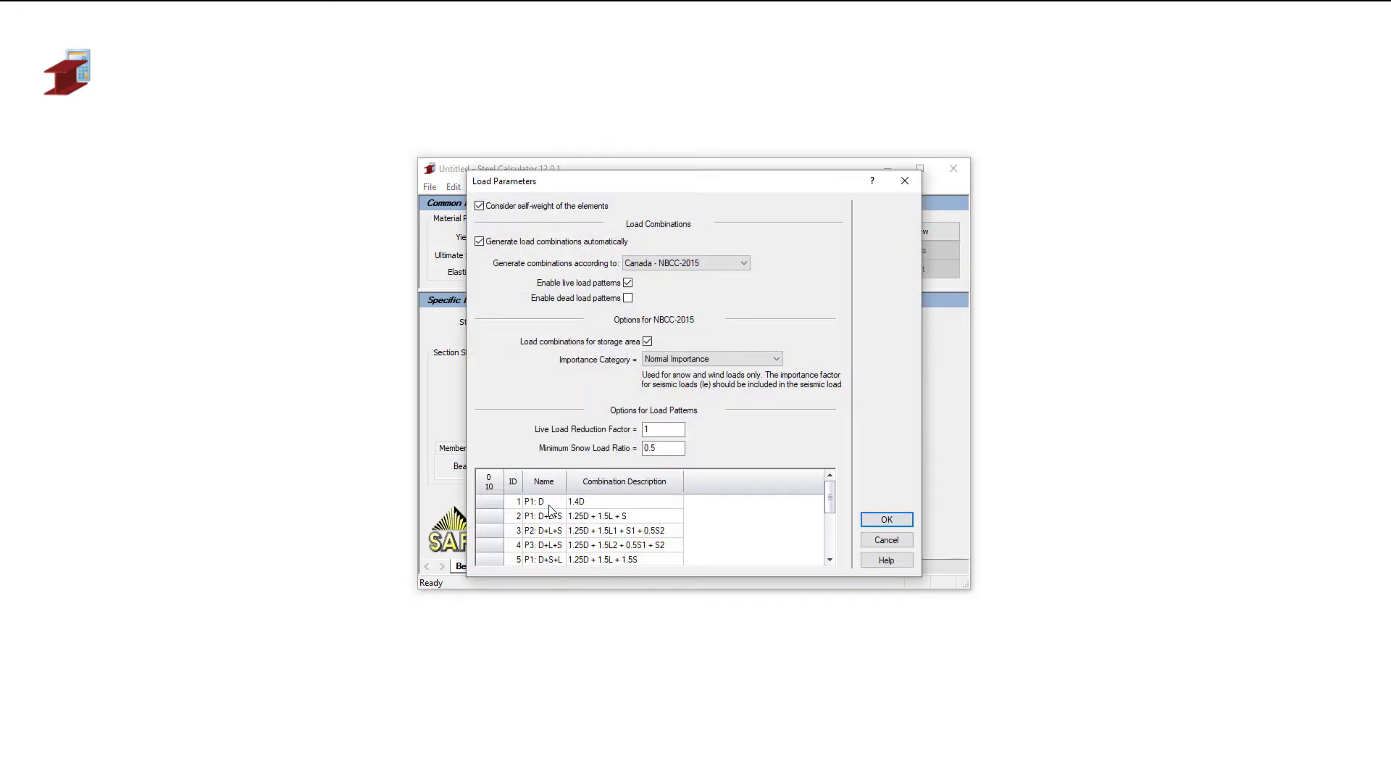
drag(673, 183, 675, 152)
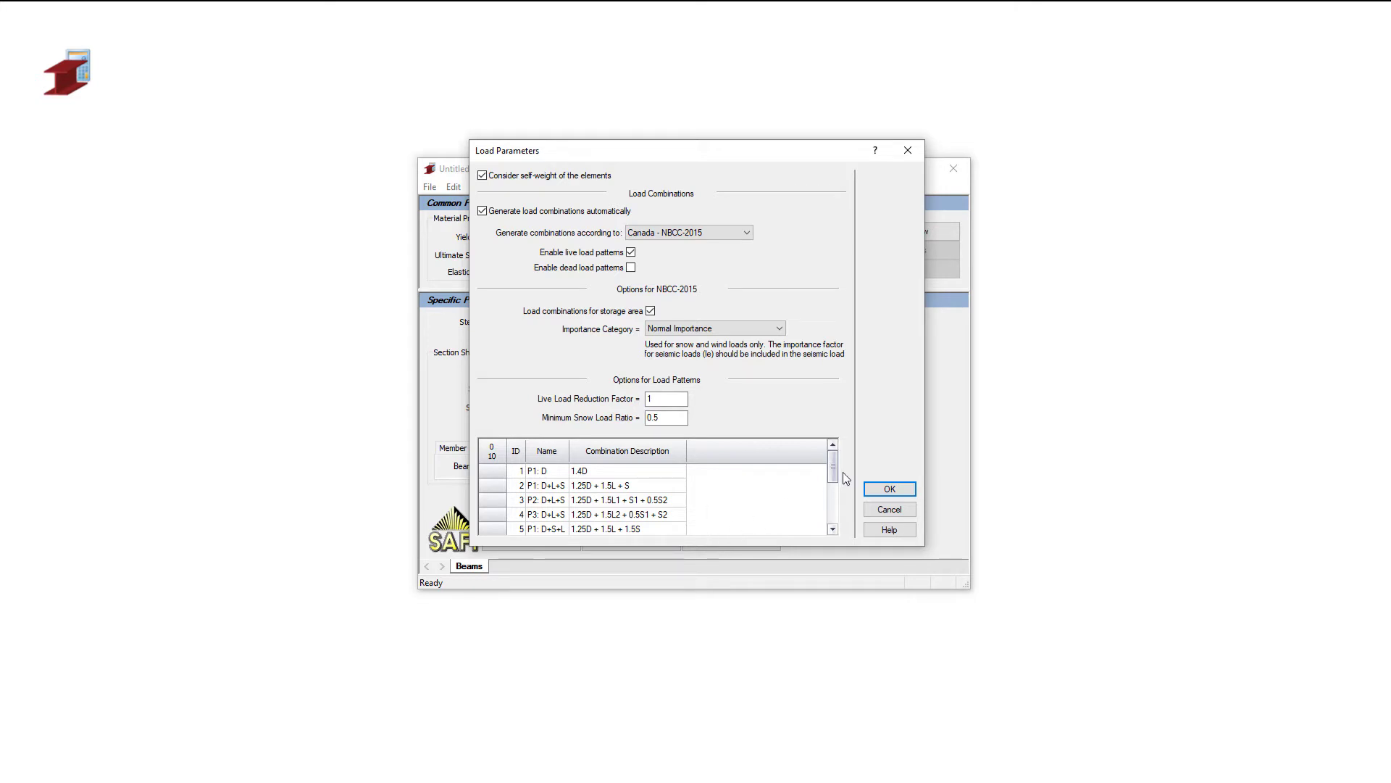
mouse_move(829, 468)
mouse_down()
mouse_move(833, 510)
mouse_move(837, 462)
mouse_up()
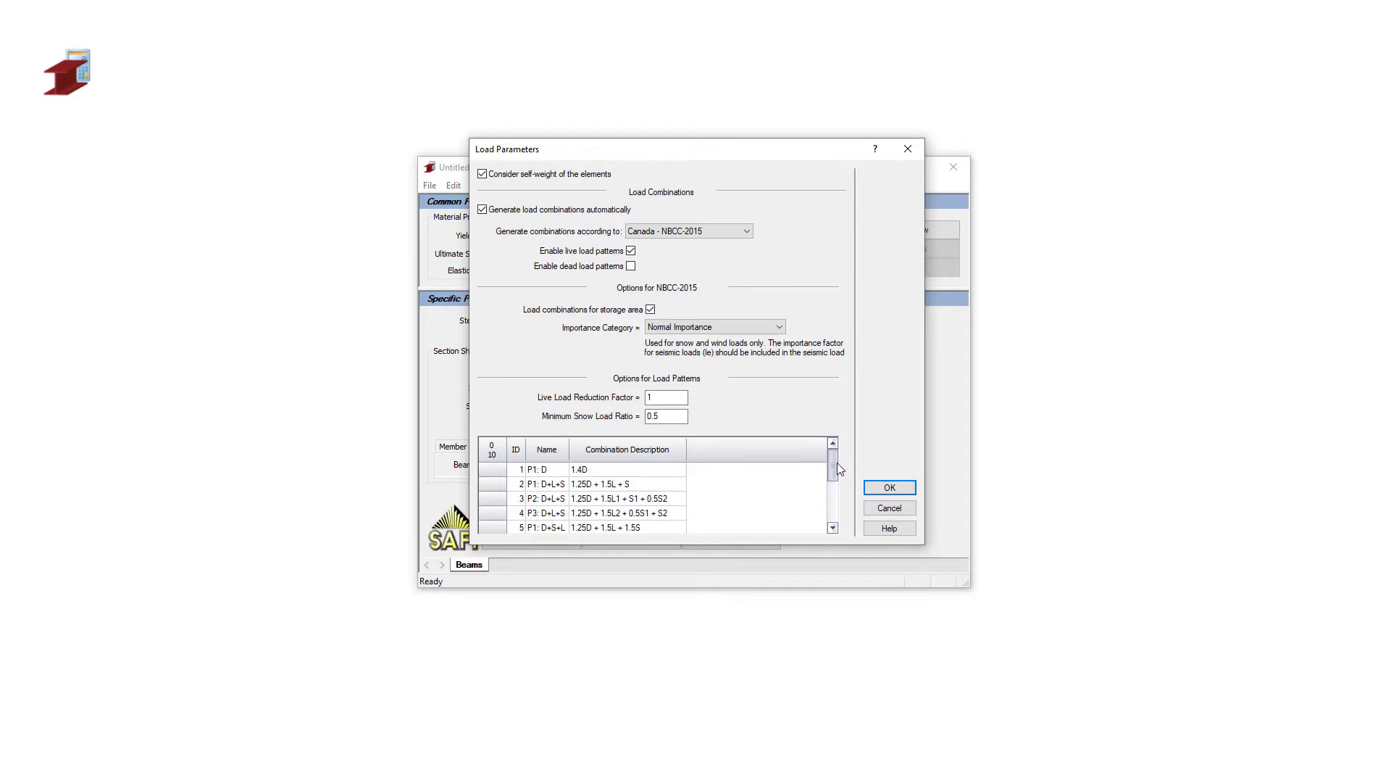
- Close Load Parameters and preview the beam model with its W1100x499 section
click(880, 487)
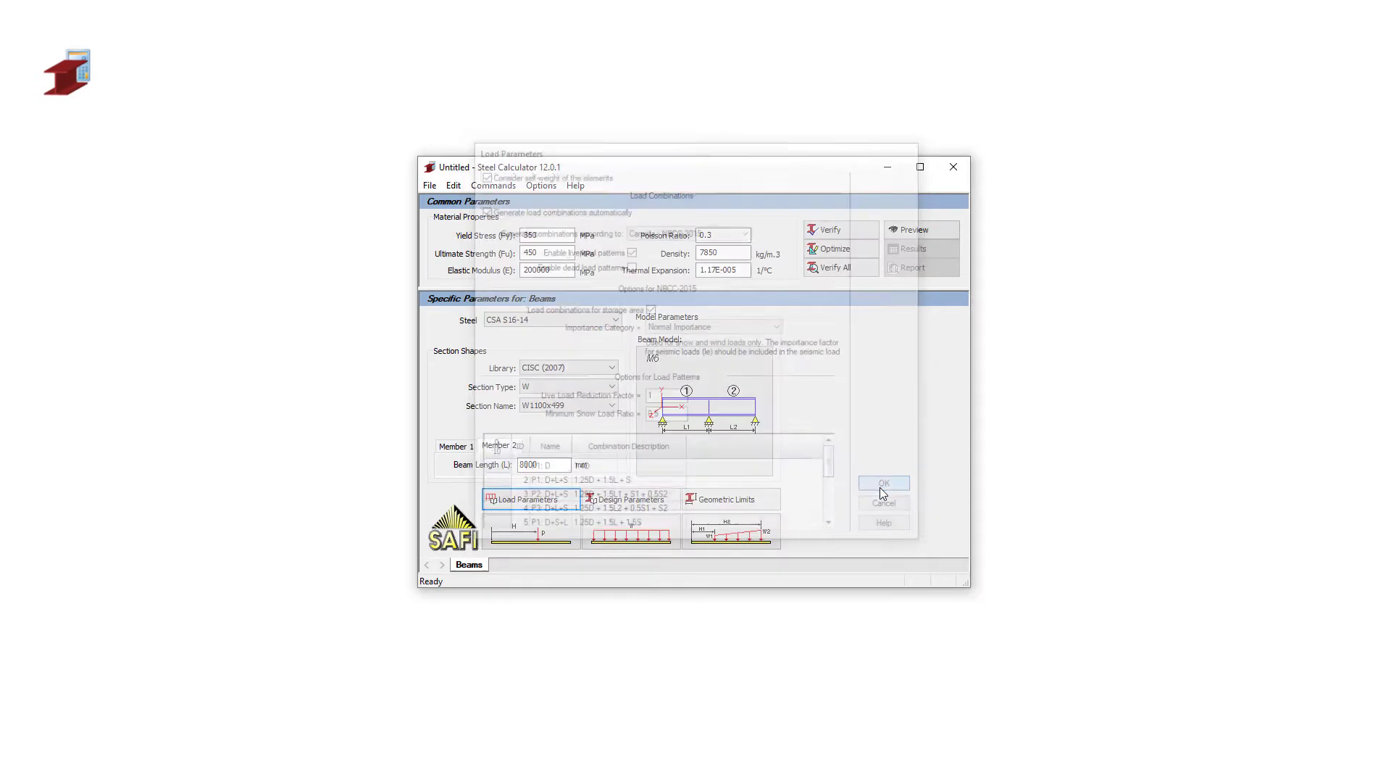
click(938, 230)
click(841, 231)
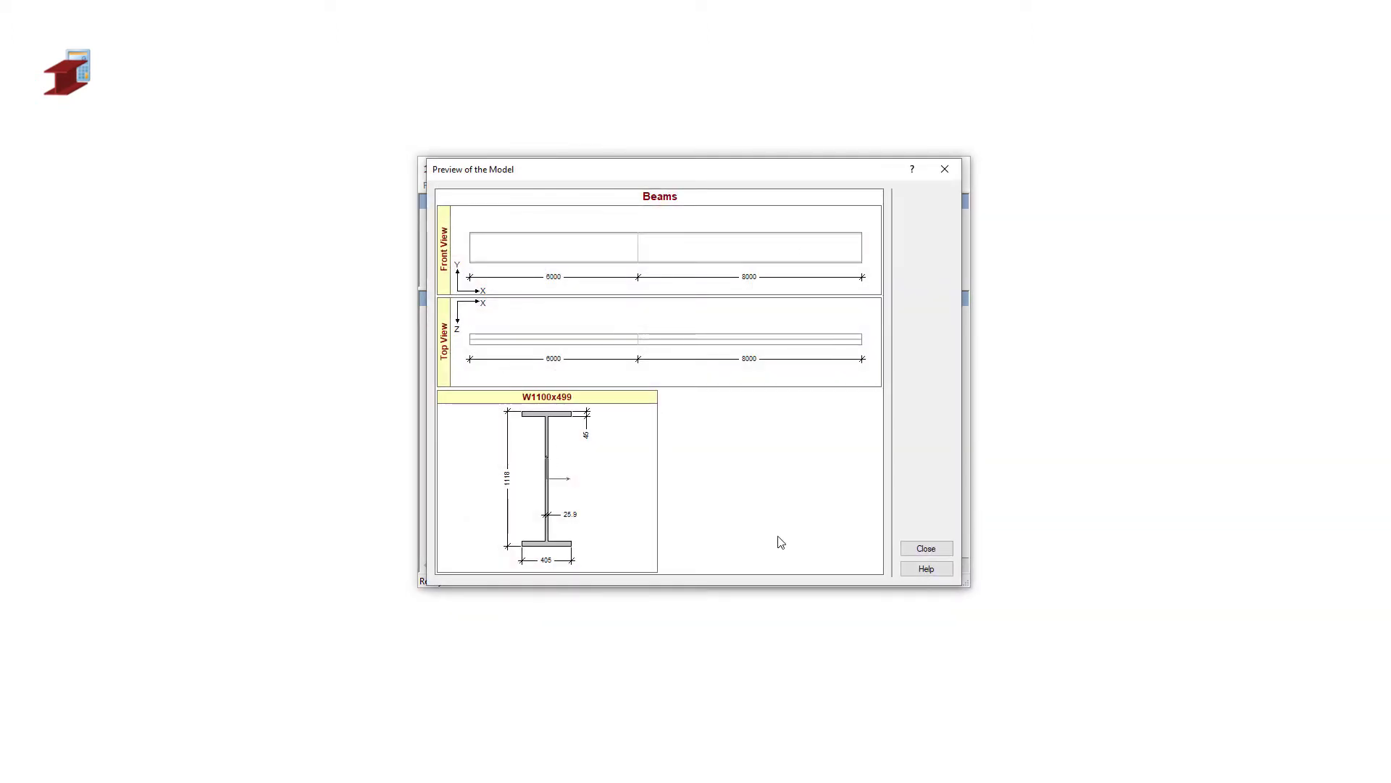
click(919, 549)
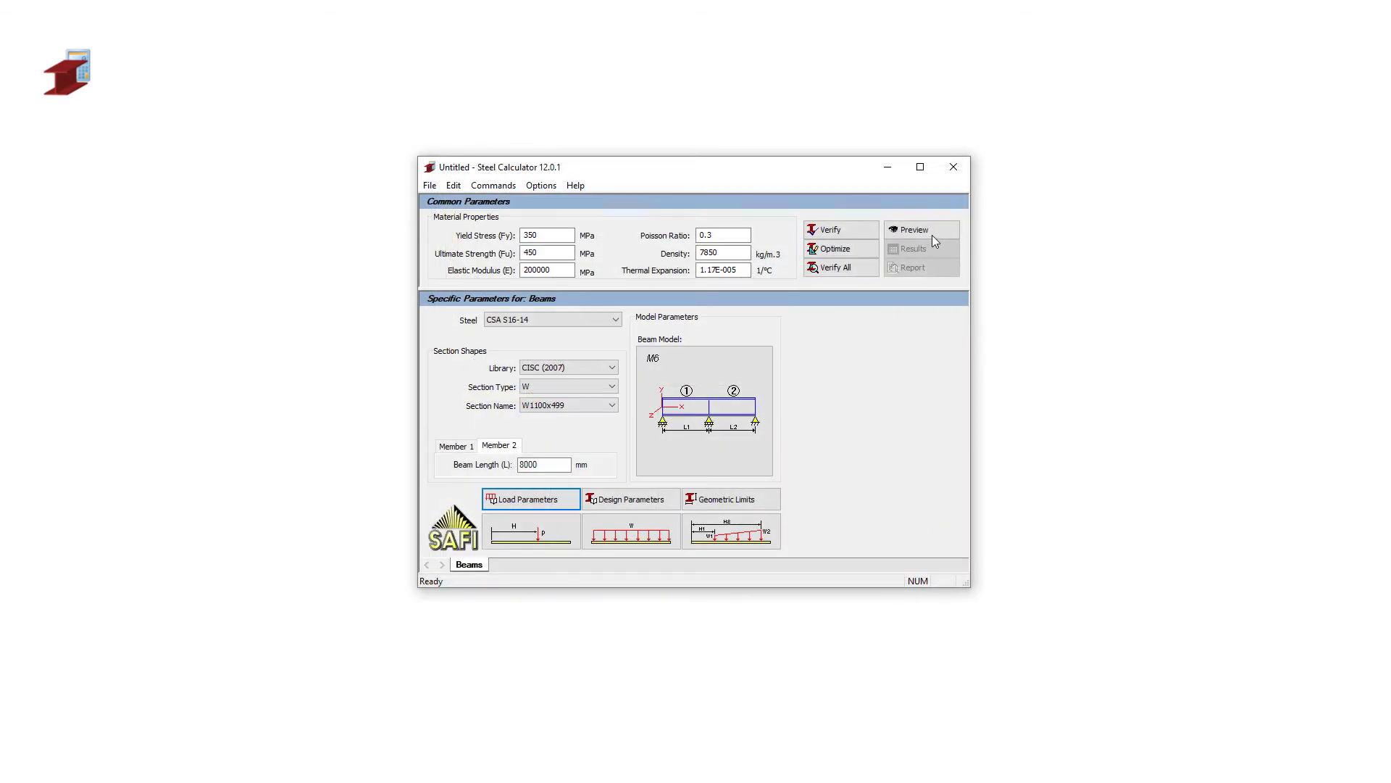
- Preview the -10 kN/m uniform loads, switching between displayed load types
click(931, 230)
click(862, 244)
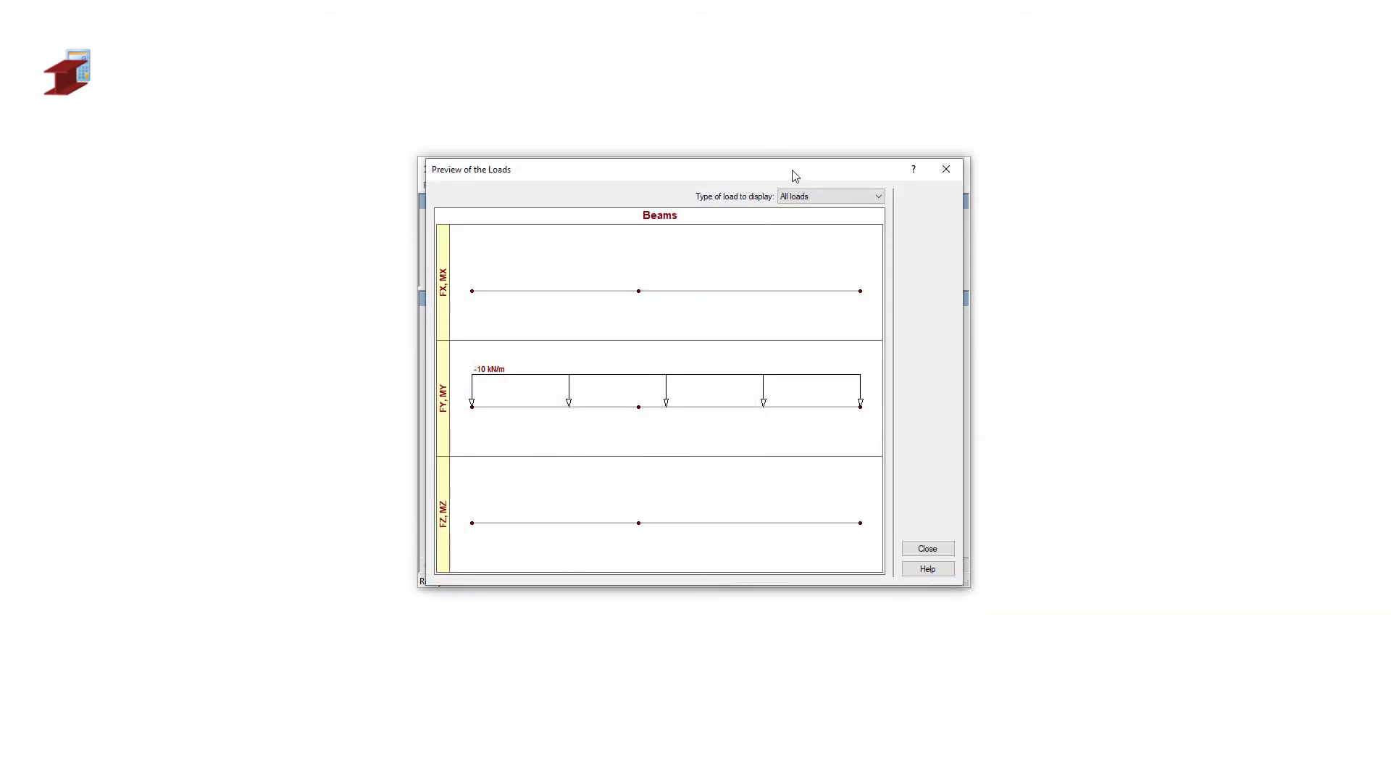
click(826, 196)
click(829, 215)
click(830, 196)
click(828, 256)
click(921, 548)
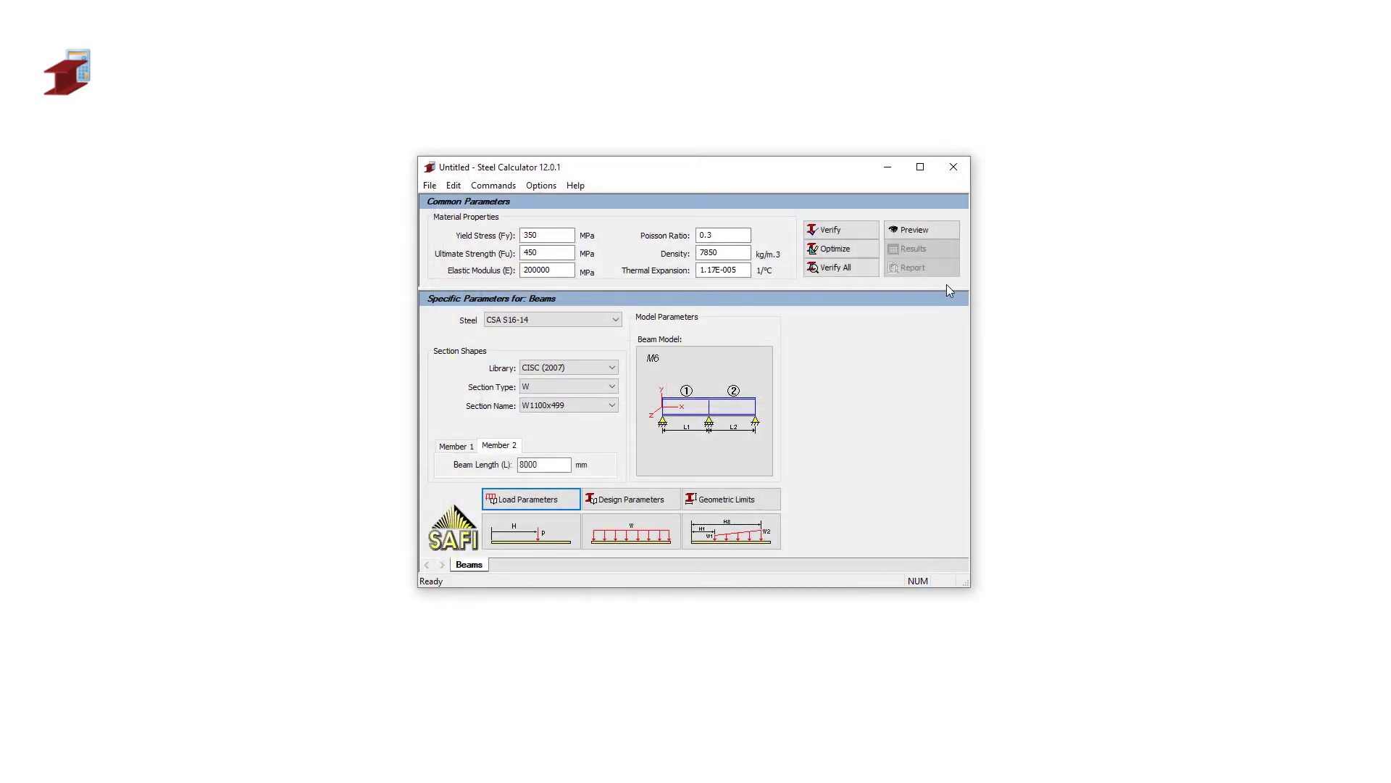
- Verify W1100x499, compare both members' results, then optimize the beam to W310x74
click(869, 231)
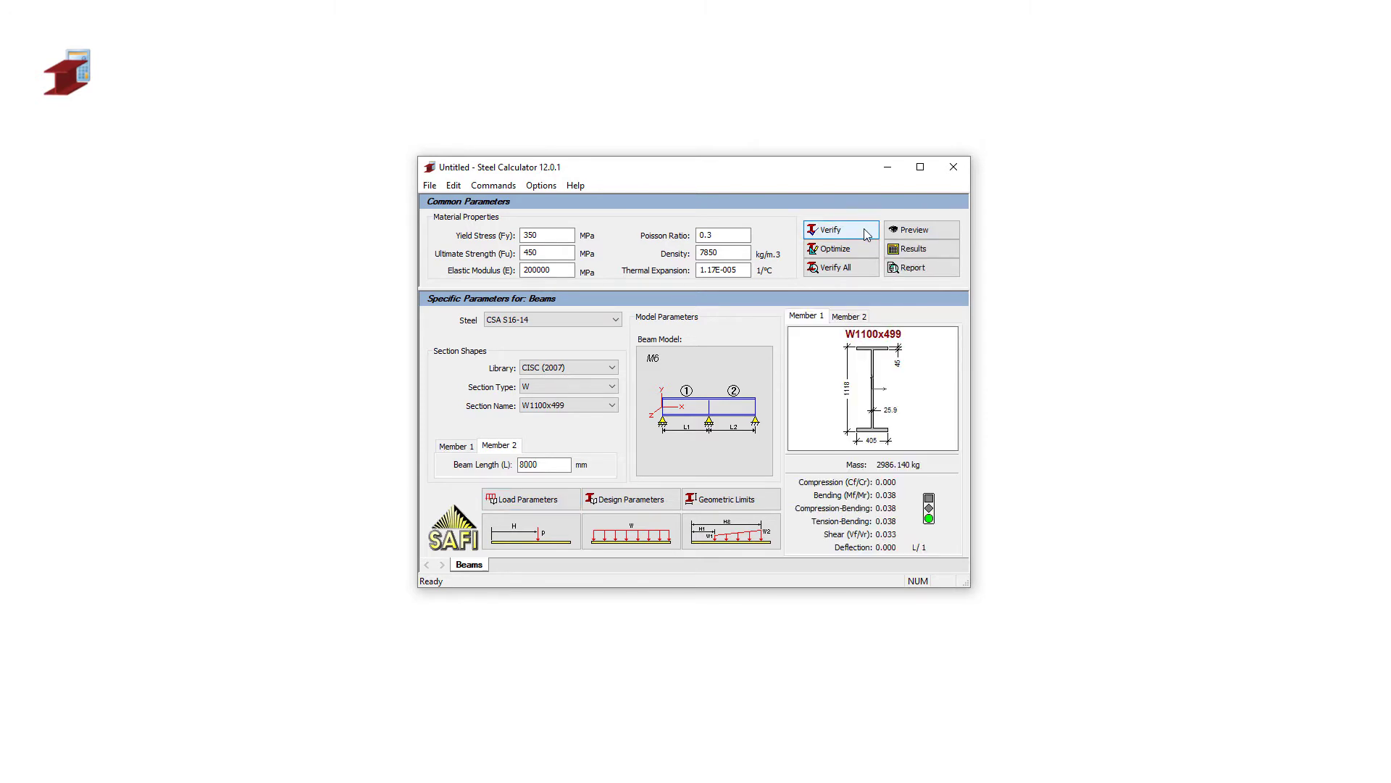
click(855, 317)
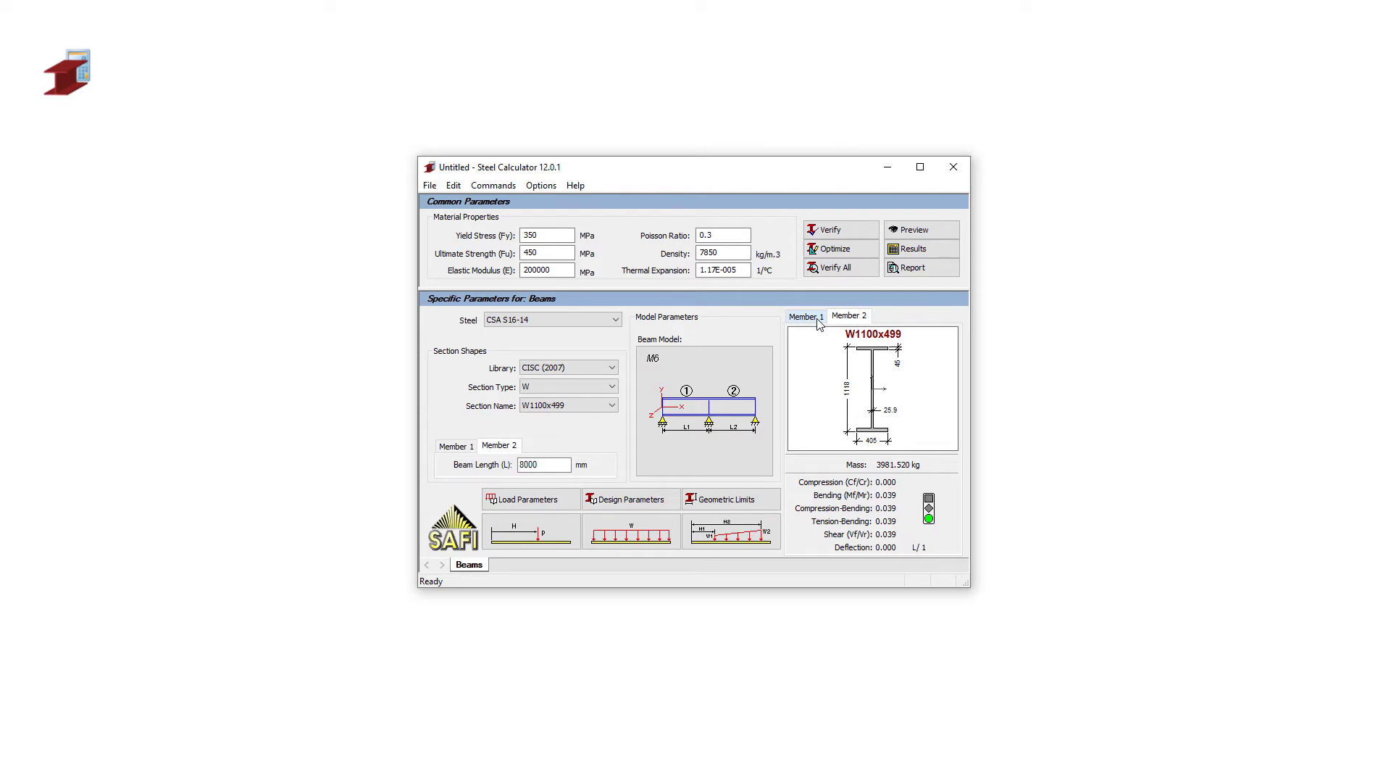
click(819, 323)
click(851, 324)
click(837, 250)
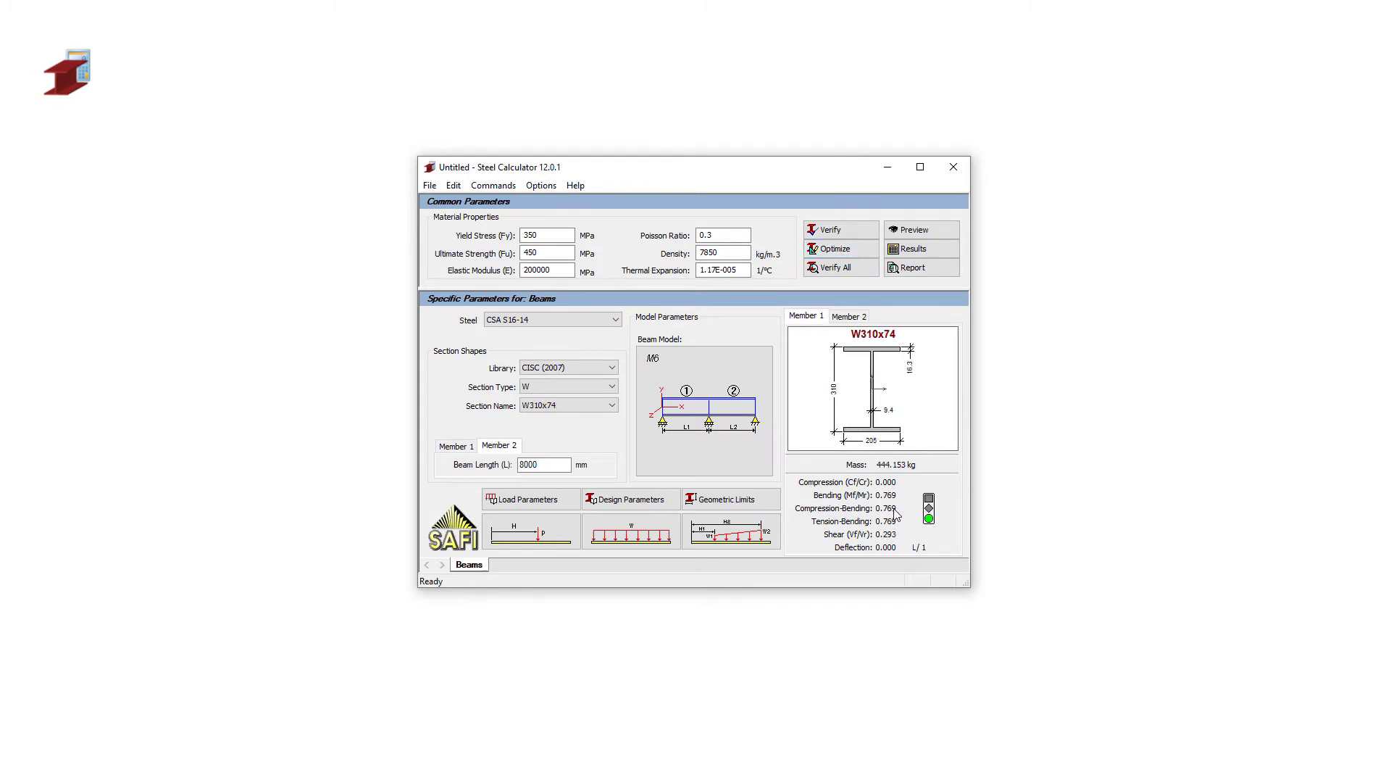
click(864, 323)
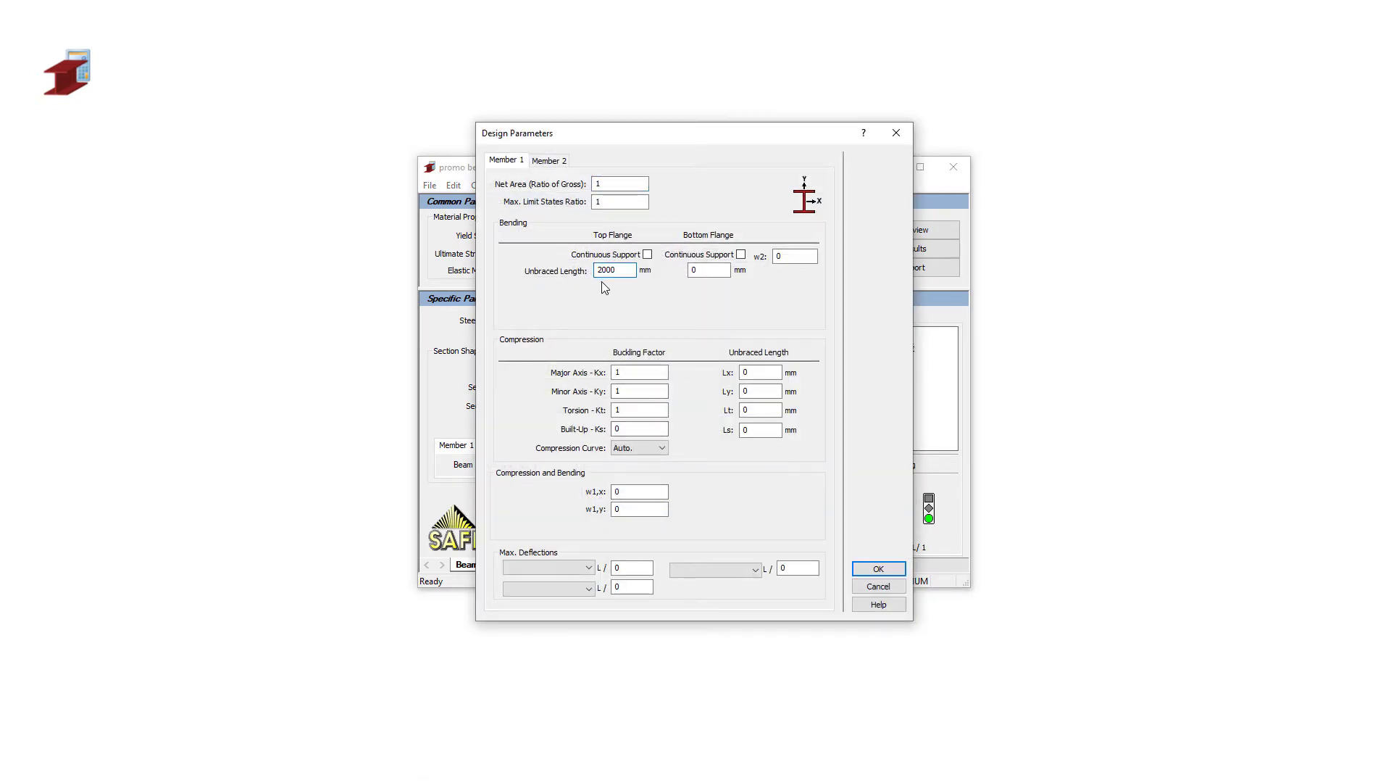
- Set 2000 mm top and 3000 mm bottom flange unbraced lengths on both members
click(693, 270)
click(542, 161)
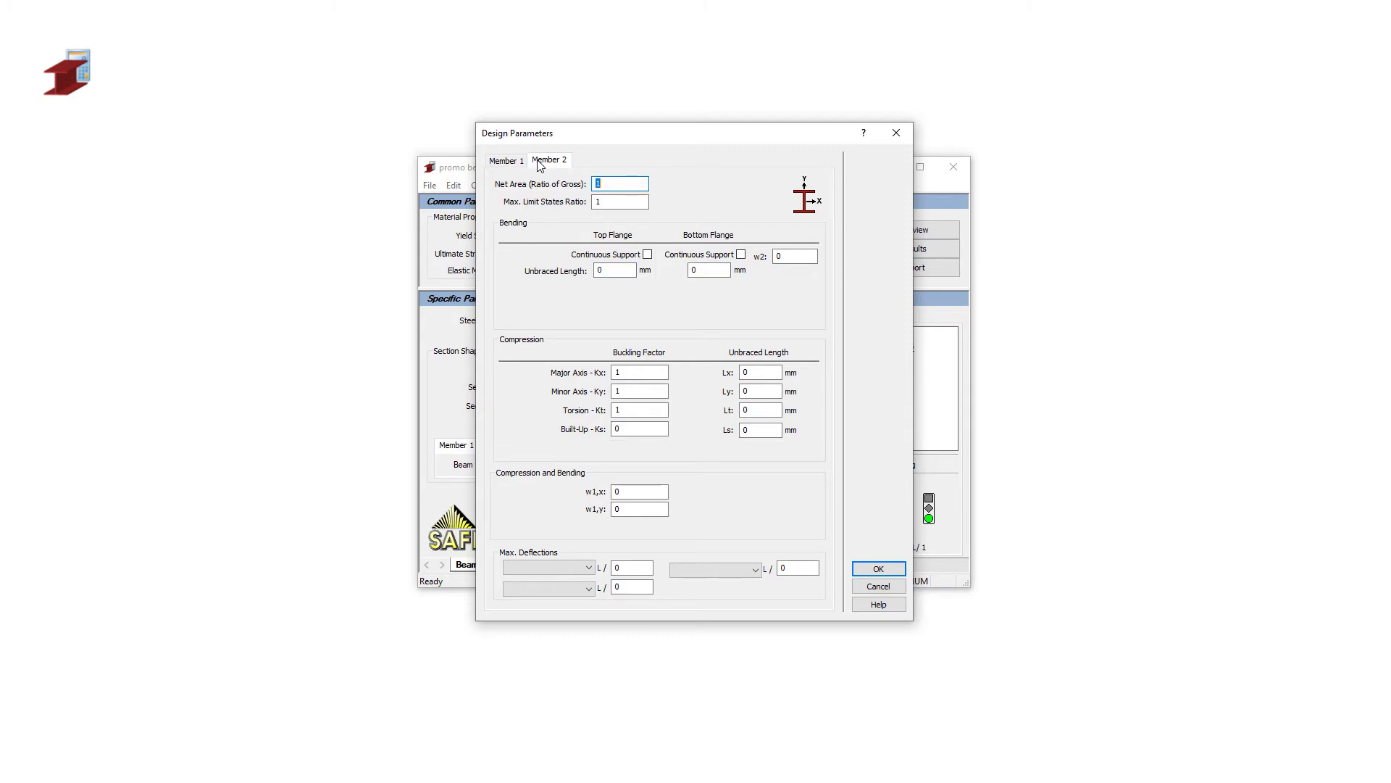
click(604, 270)
text(2000)
click(710, 271)
text(3000)
- Use combination 102 D+L+S with an L/360 deflection limit and confirm
click(518, 165)
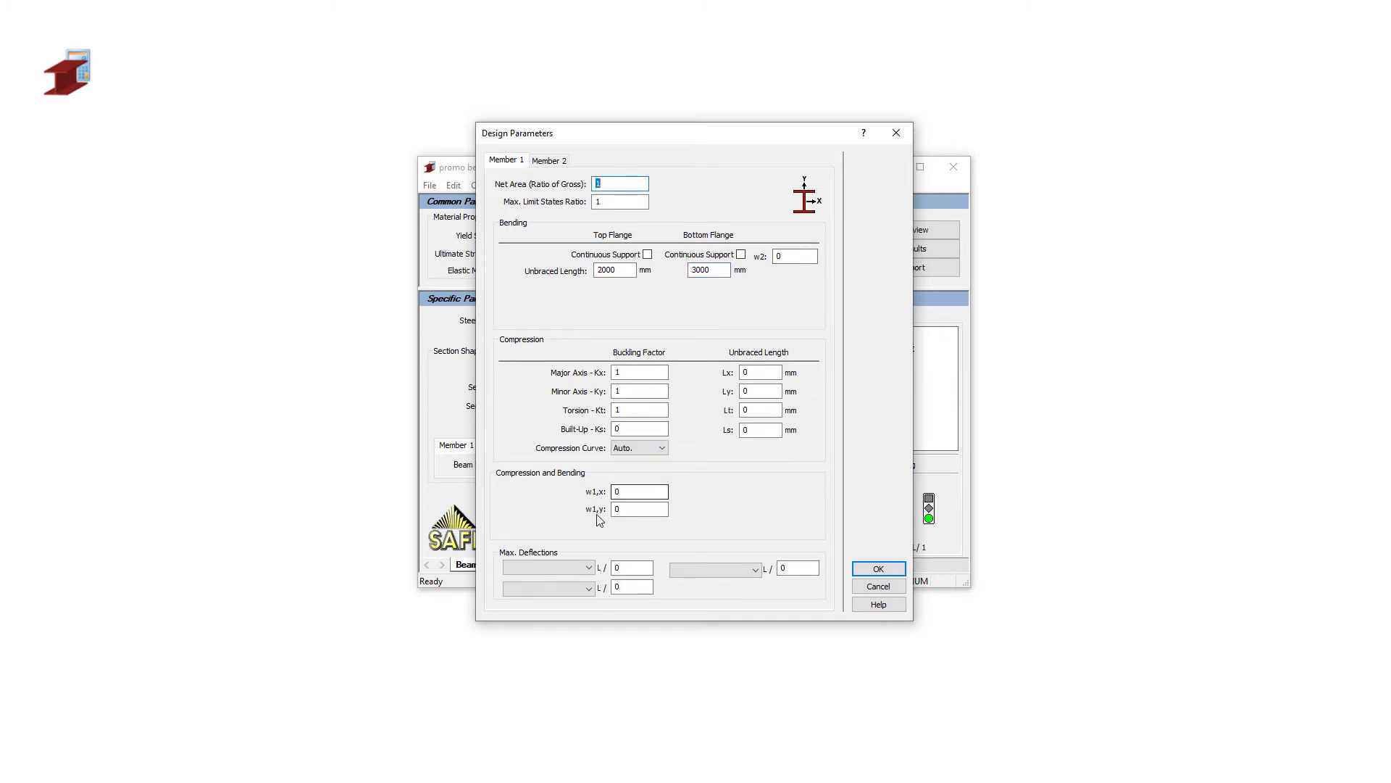
click(551, 568)
click(562, 609)
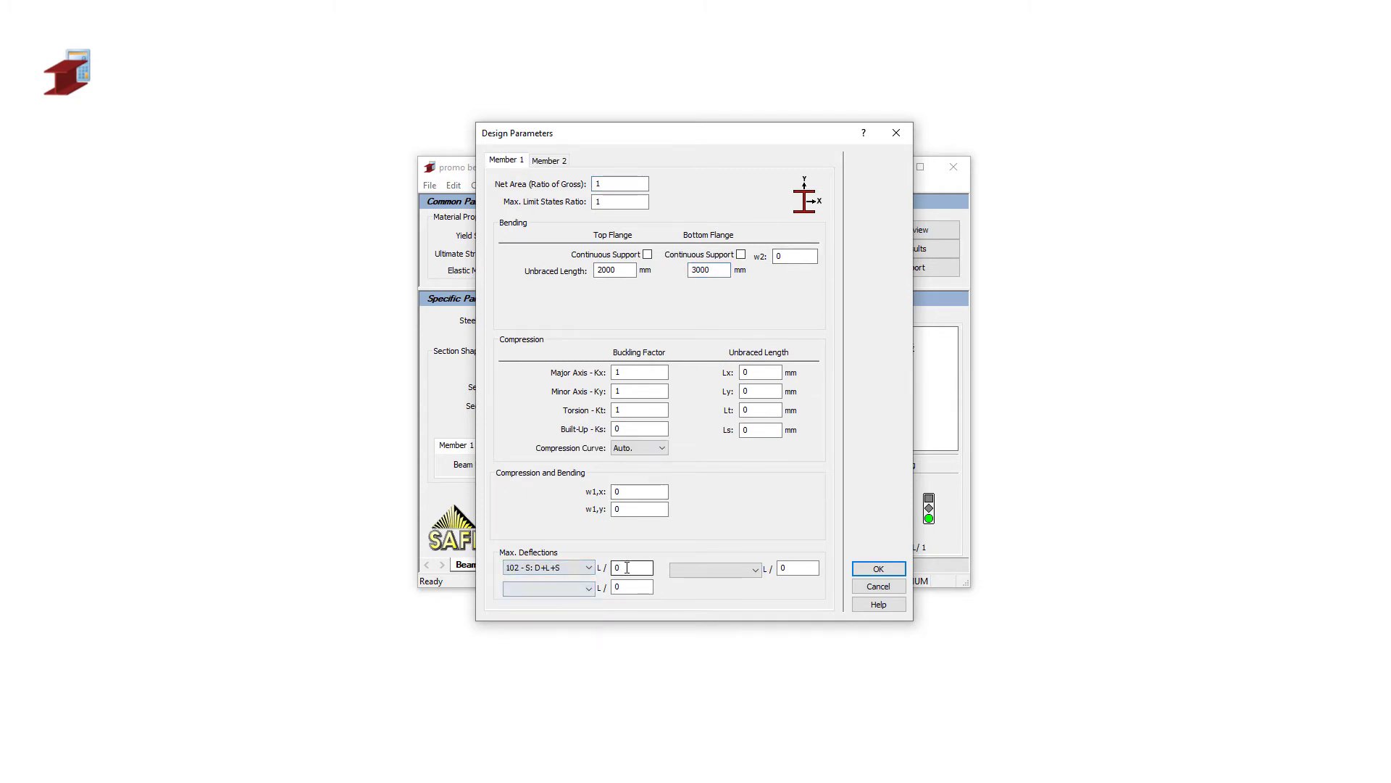
key(Tab)
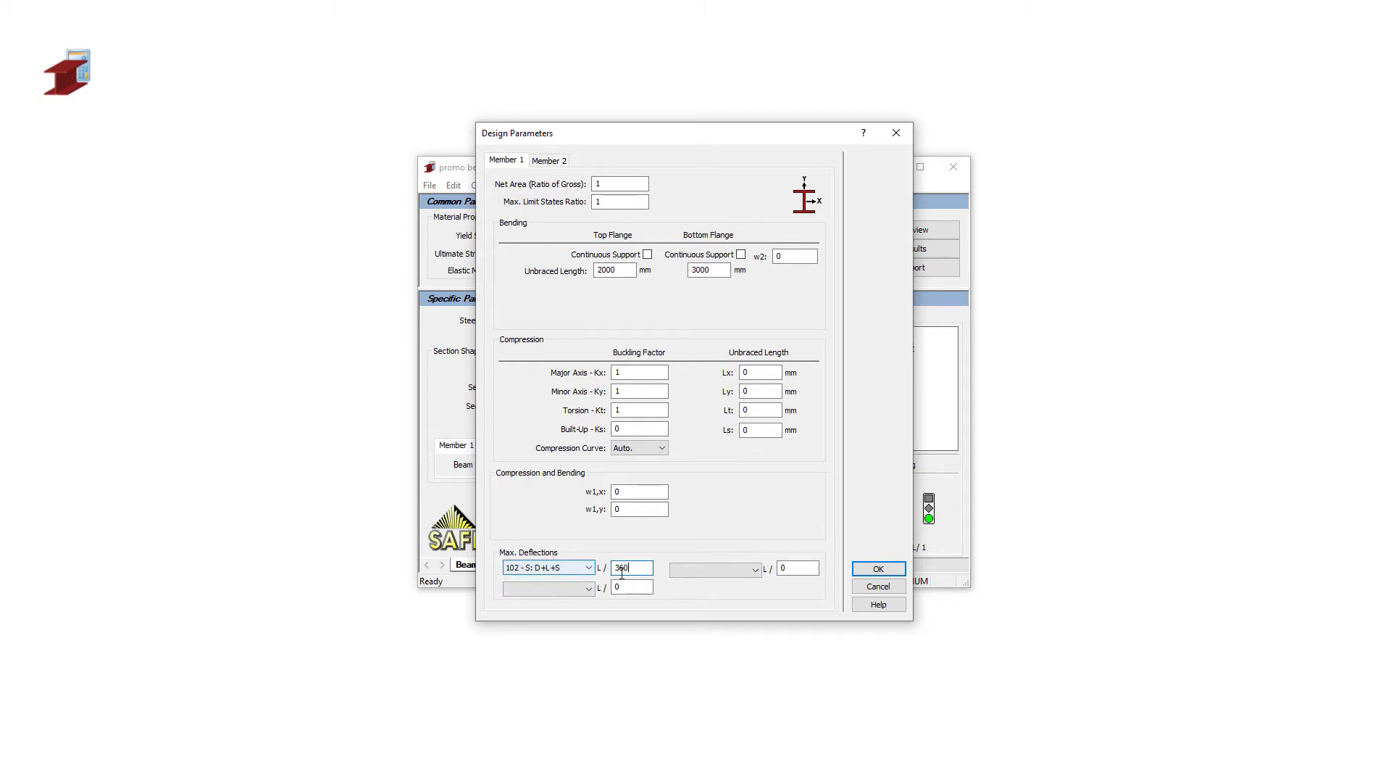
key(ctrl+Tab)
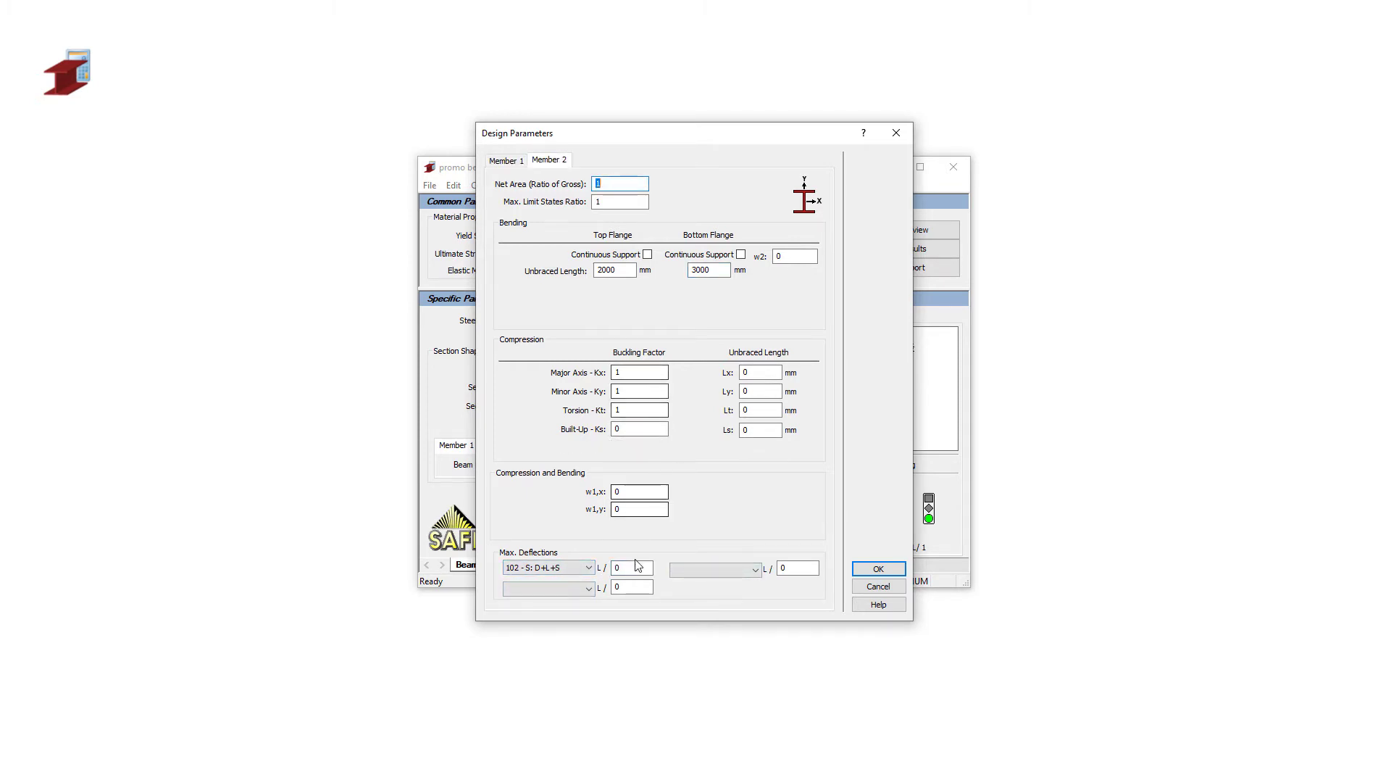
double_click(636, 567)
text(360)
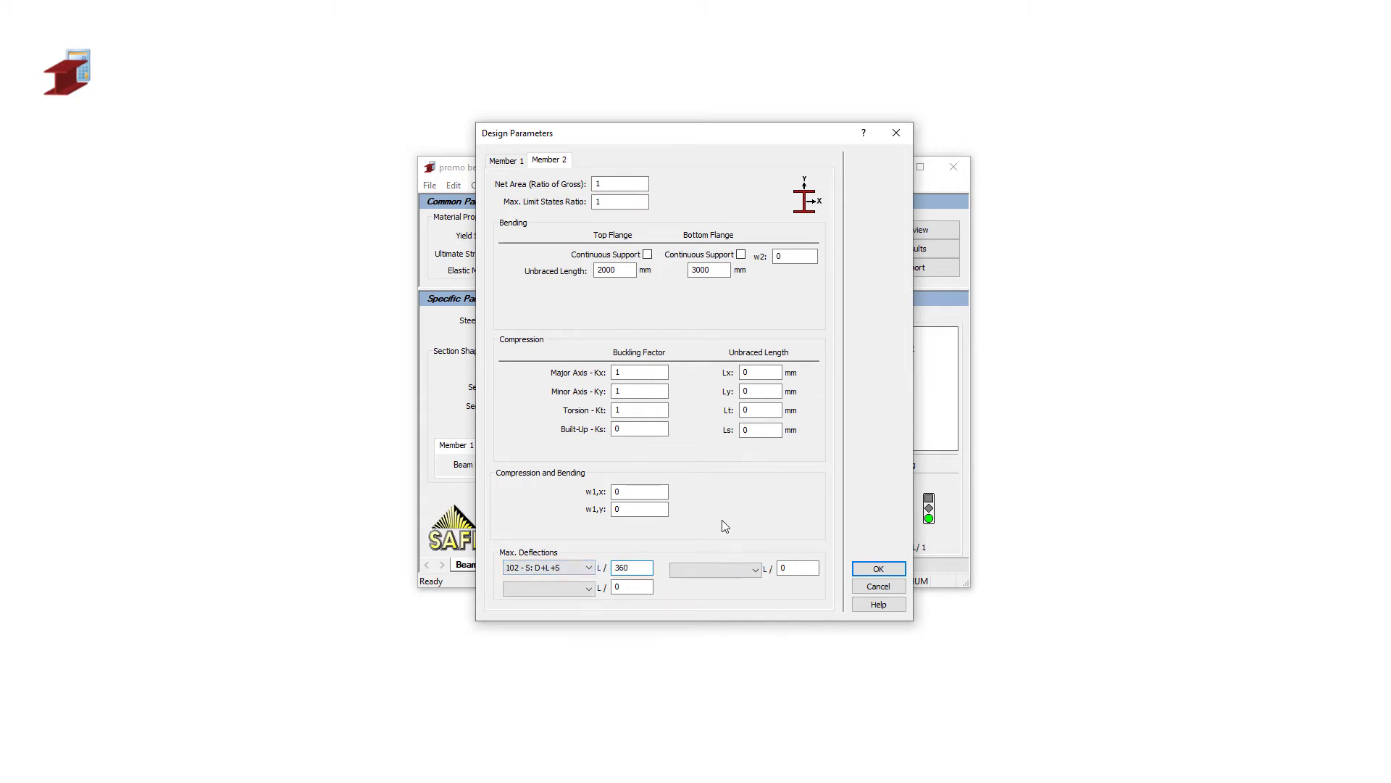
click(878, 569)
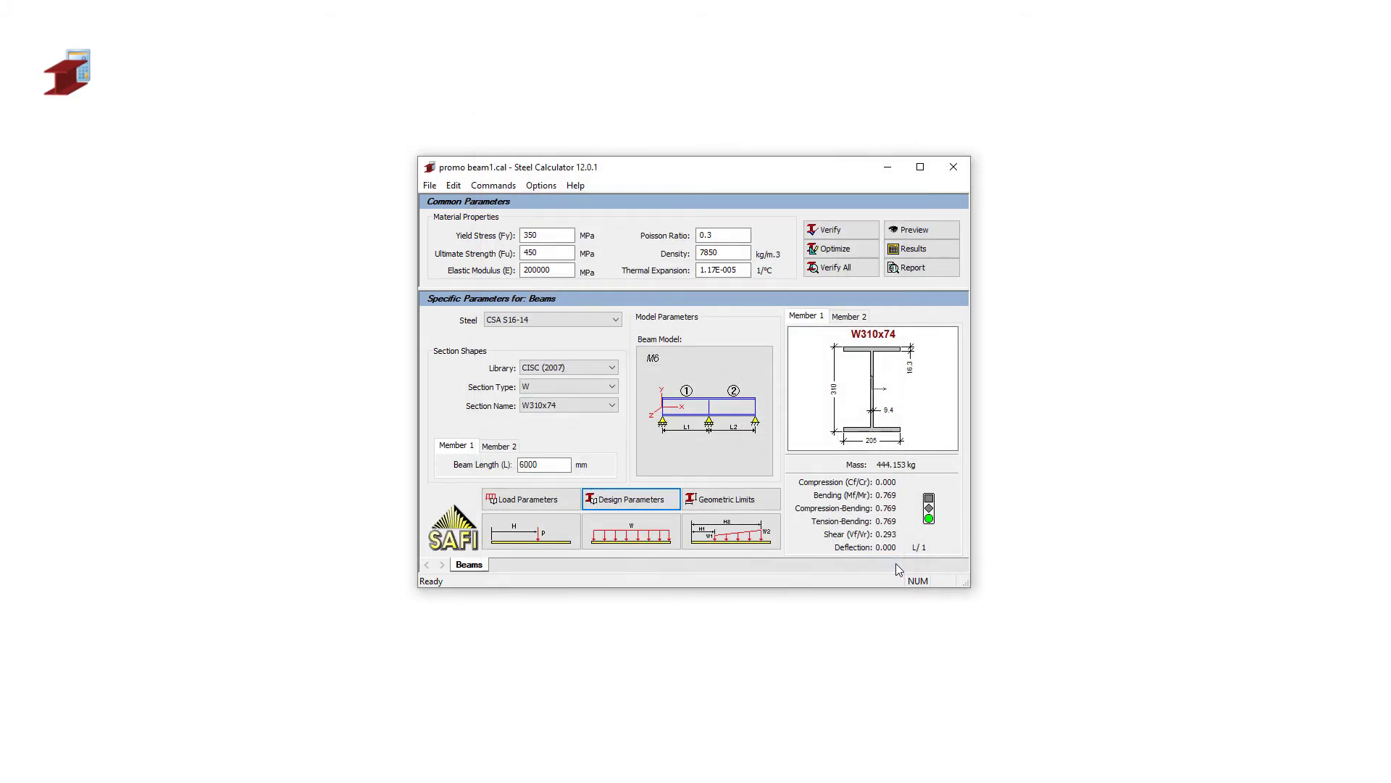
- Cap the section's maximum height at 400 mm in Geometric Limits
click(771, 505)
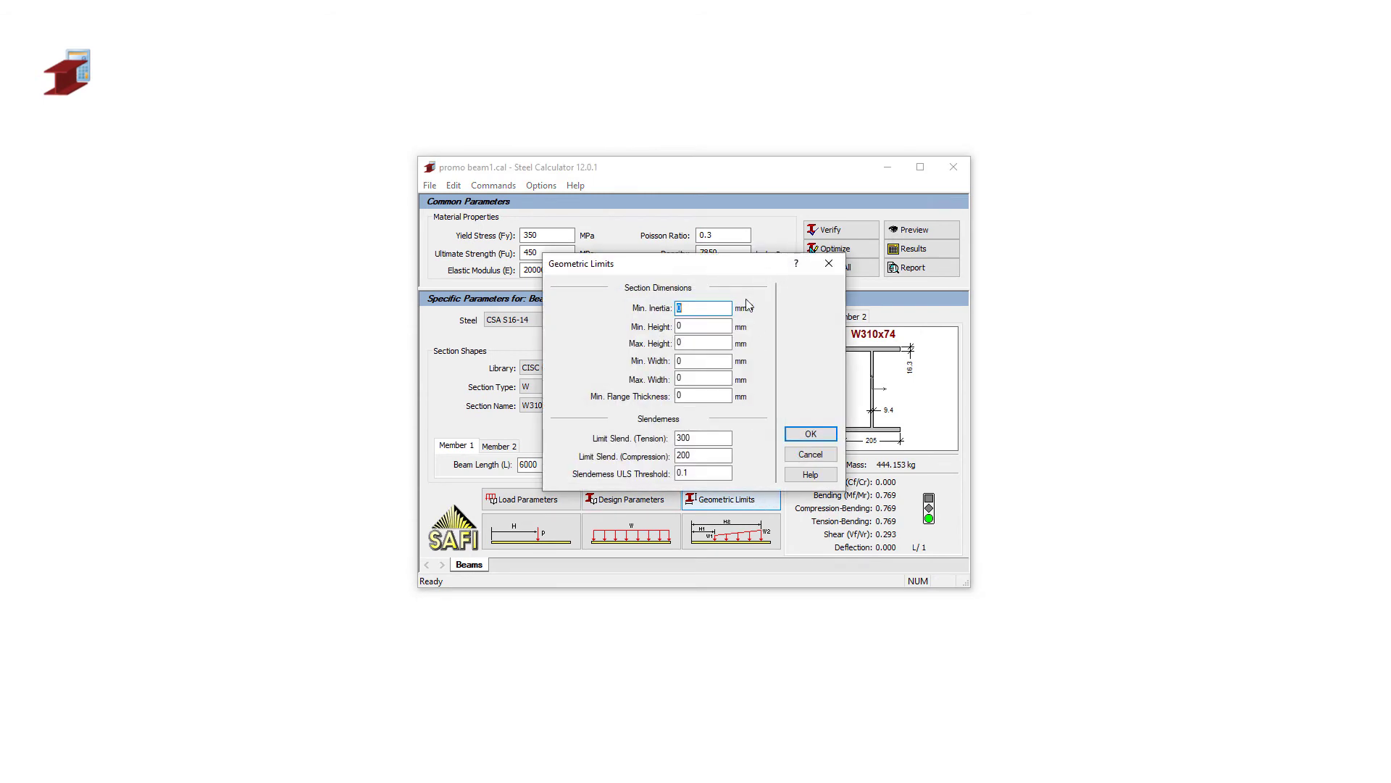
double_click(682, 344)
text(4000)
- Verify and re-optimize the beam to W360x72, then check the second span's passing ratios
click(809, 434)
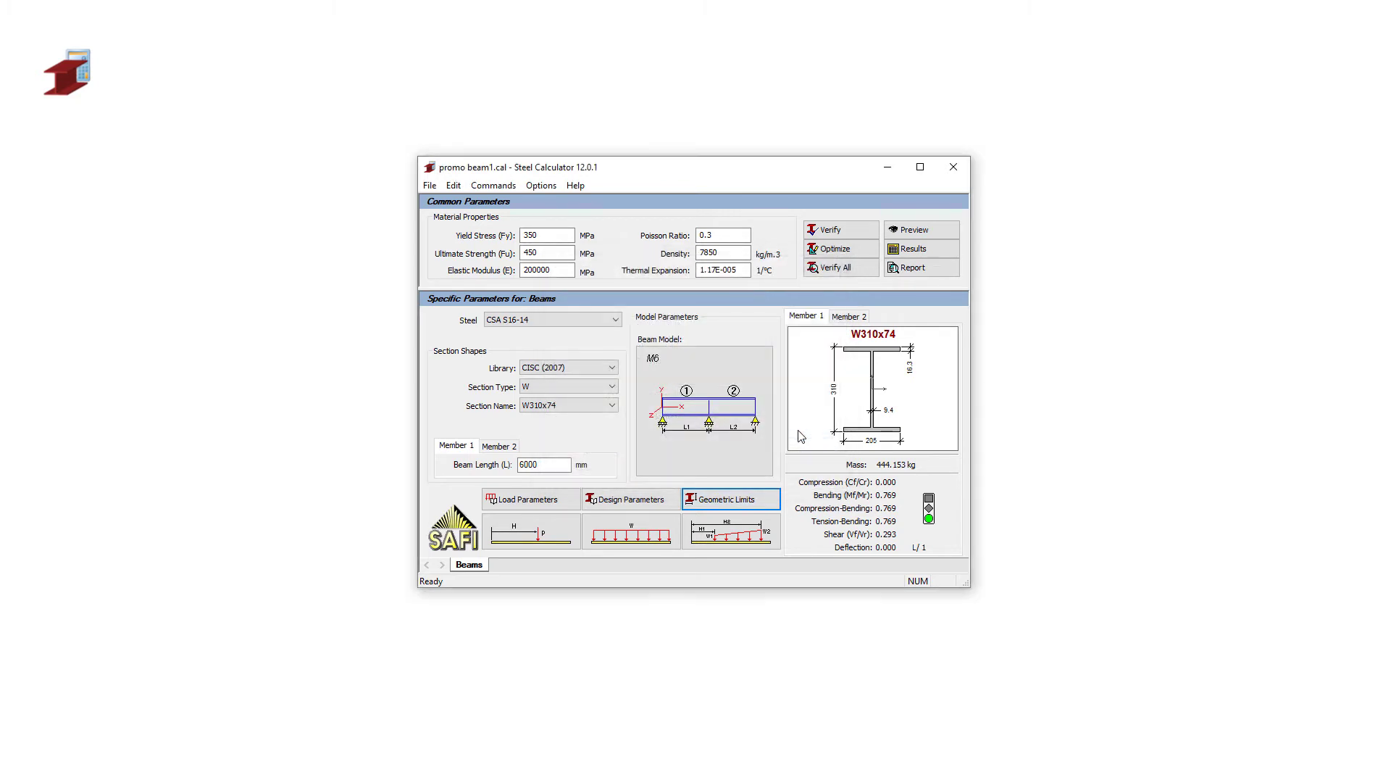
click(837, 231)
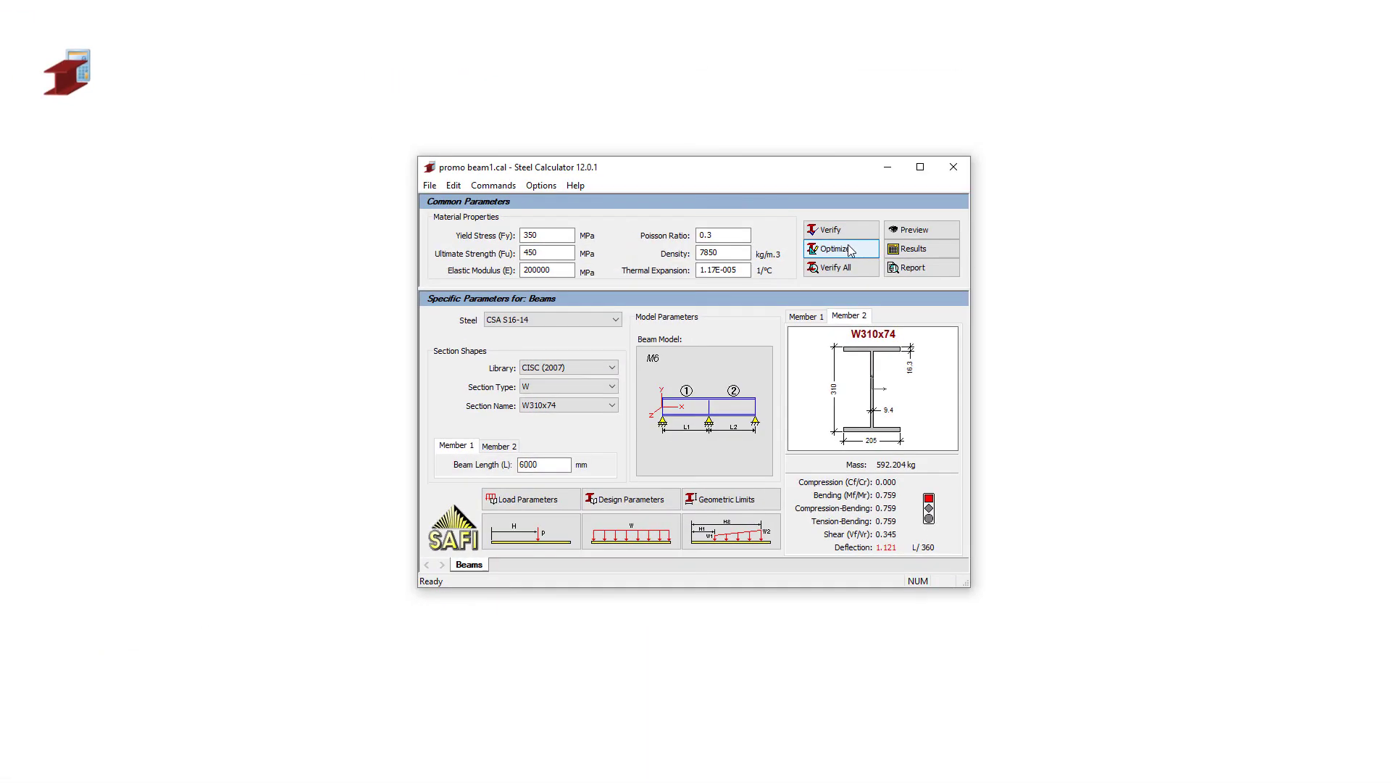
click(852, 250)
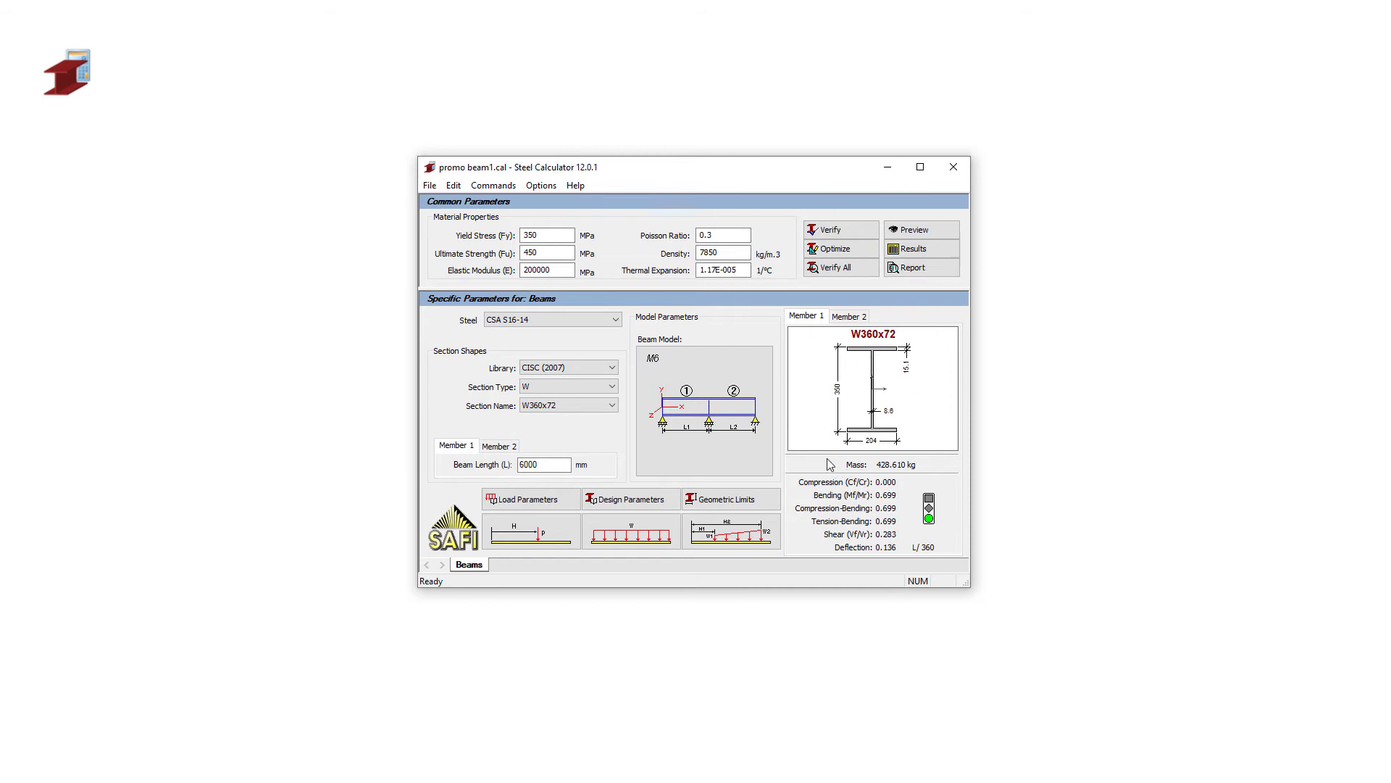
click(859, 317)
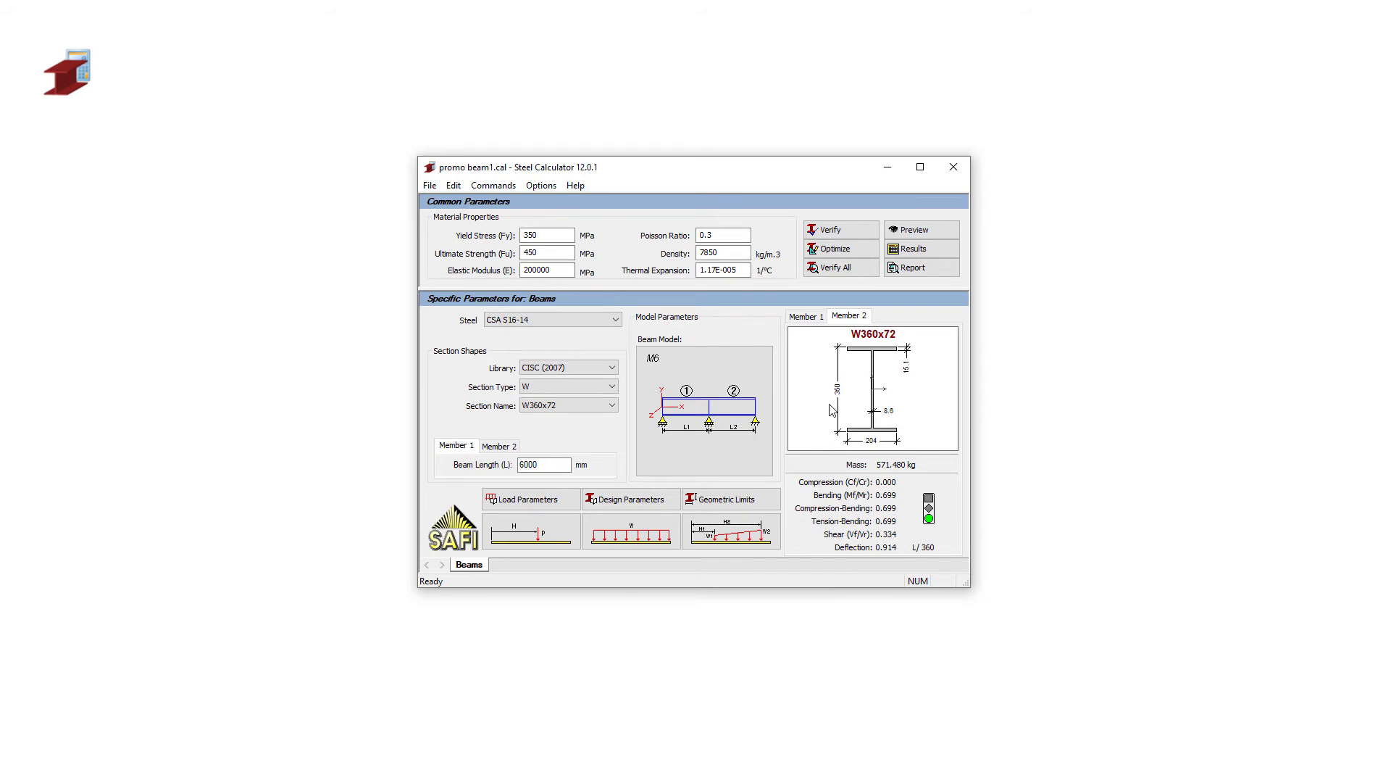
click(895, 252)
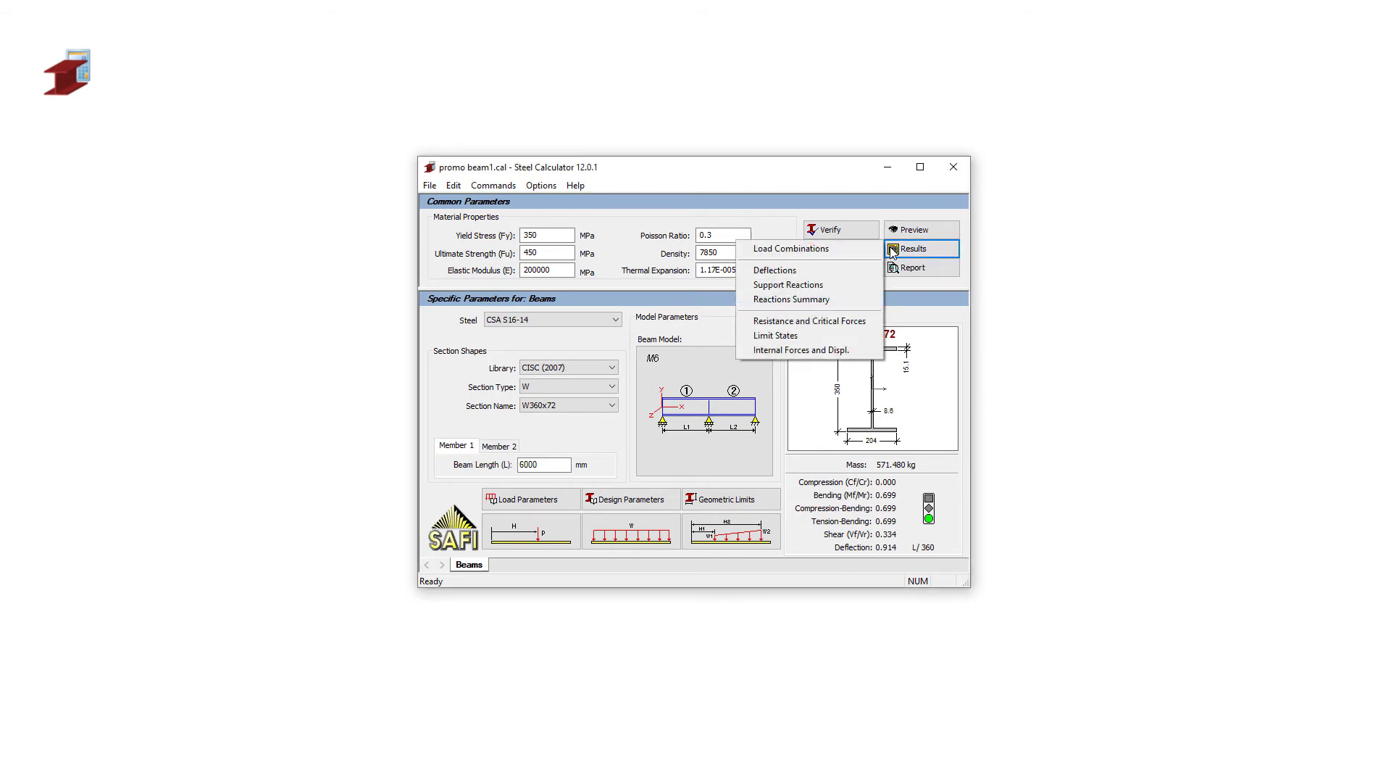
click(776, 270)
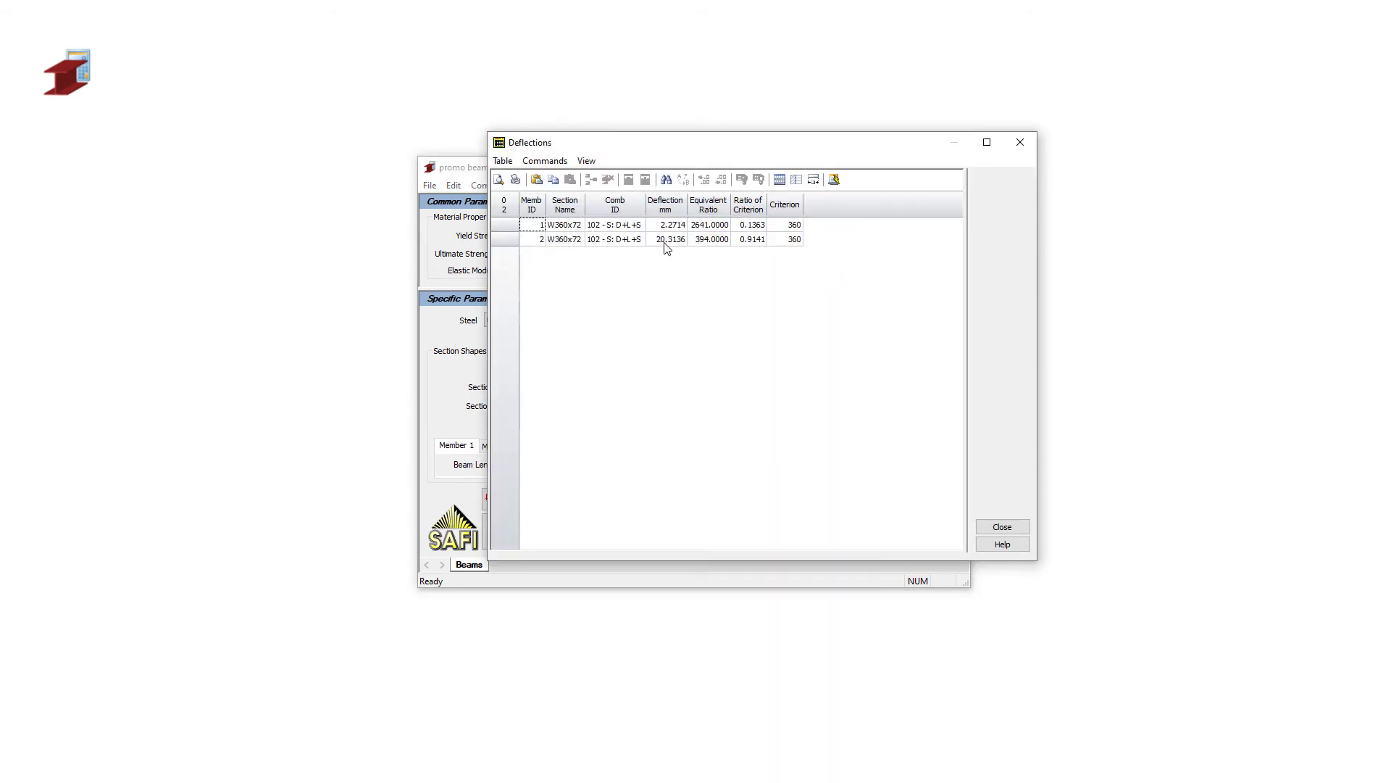
click(992, 523)
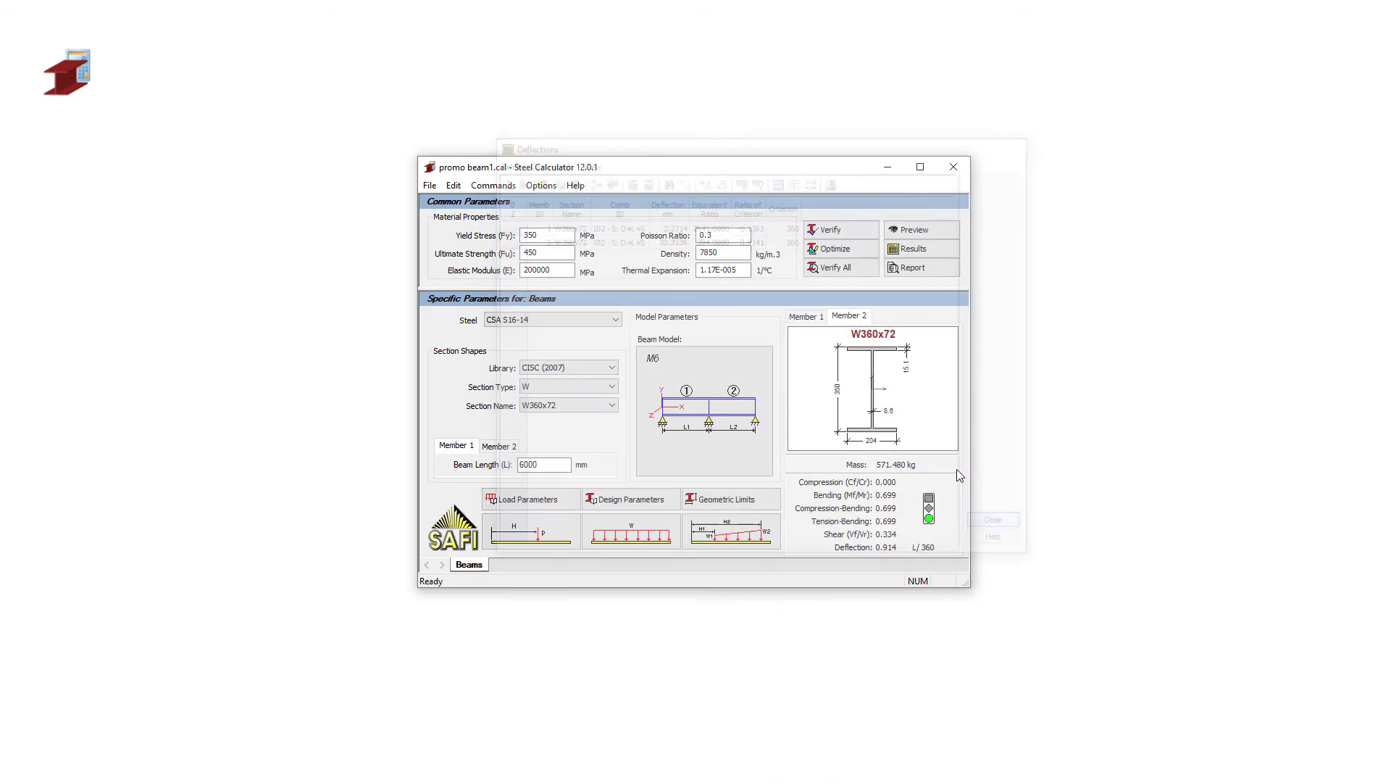
click(921, 250)
click(859, 285)
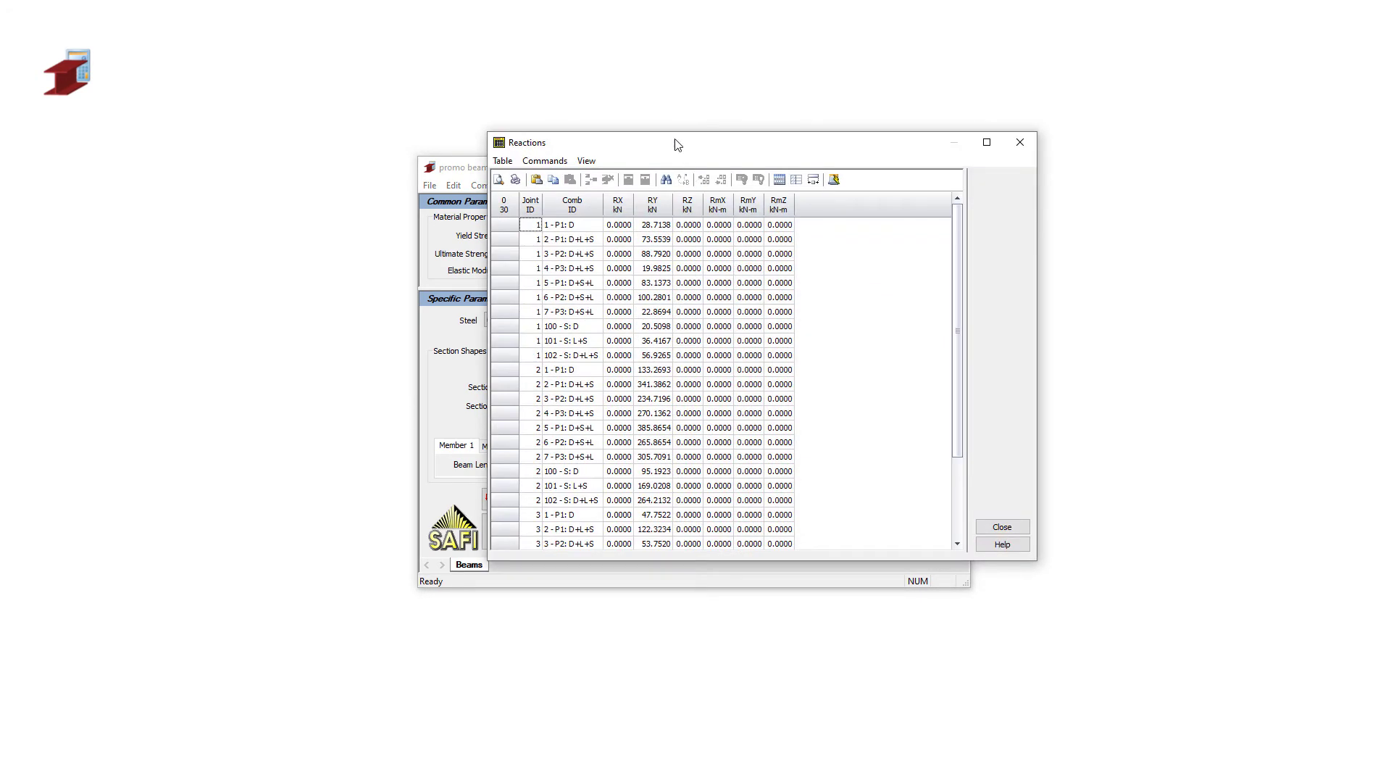
drag(665, 140, 615, 130)
mouse_move(904, 221)
mouse_down()
mouse_move(911, 327)
mouse_move(907, 224)
mouse_up()
click(952, 519)
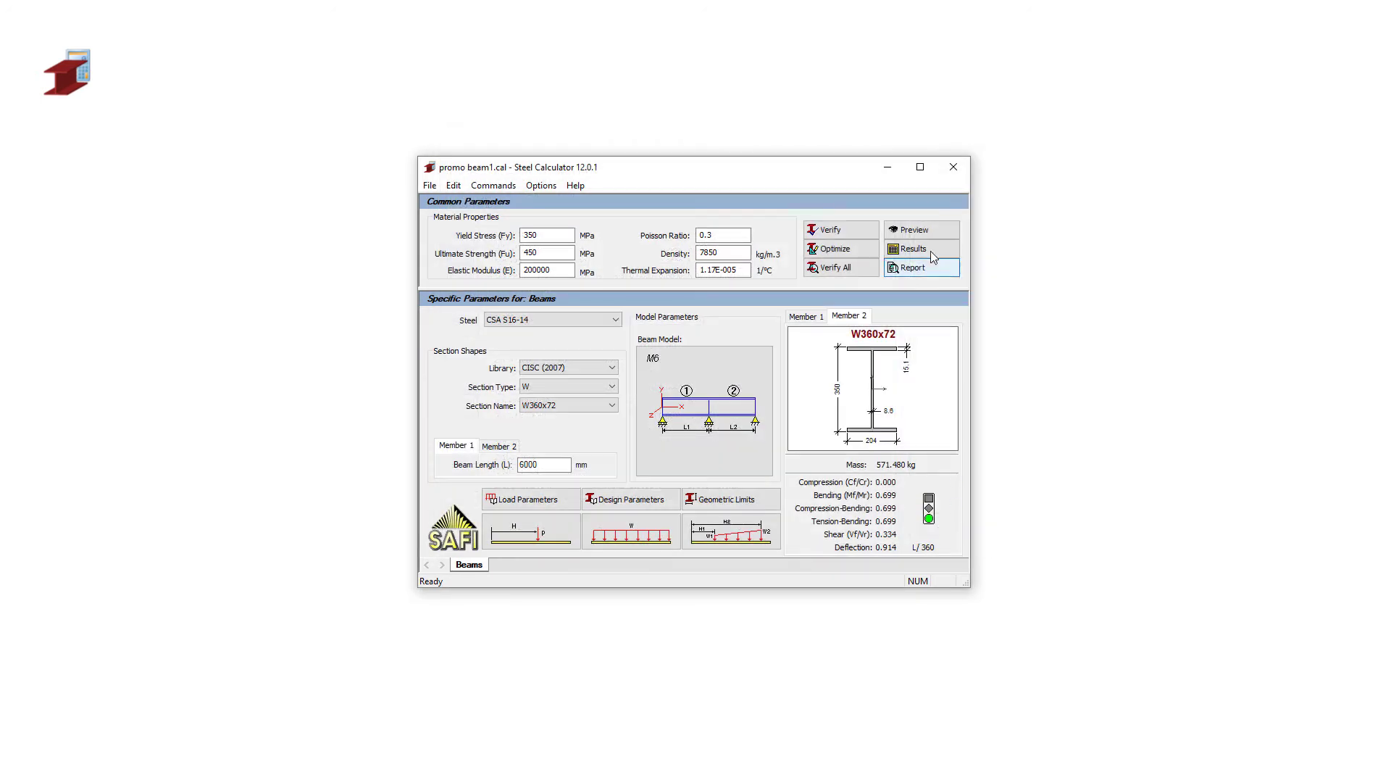
click(922, 249)
click(860, 297)
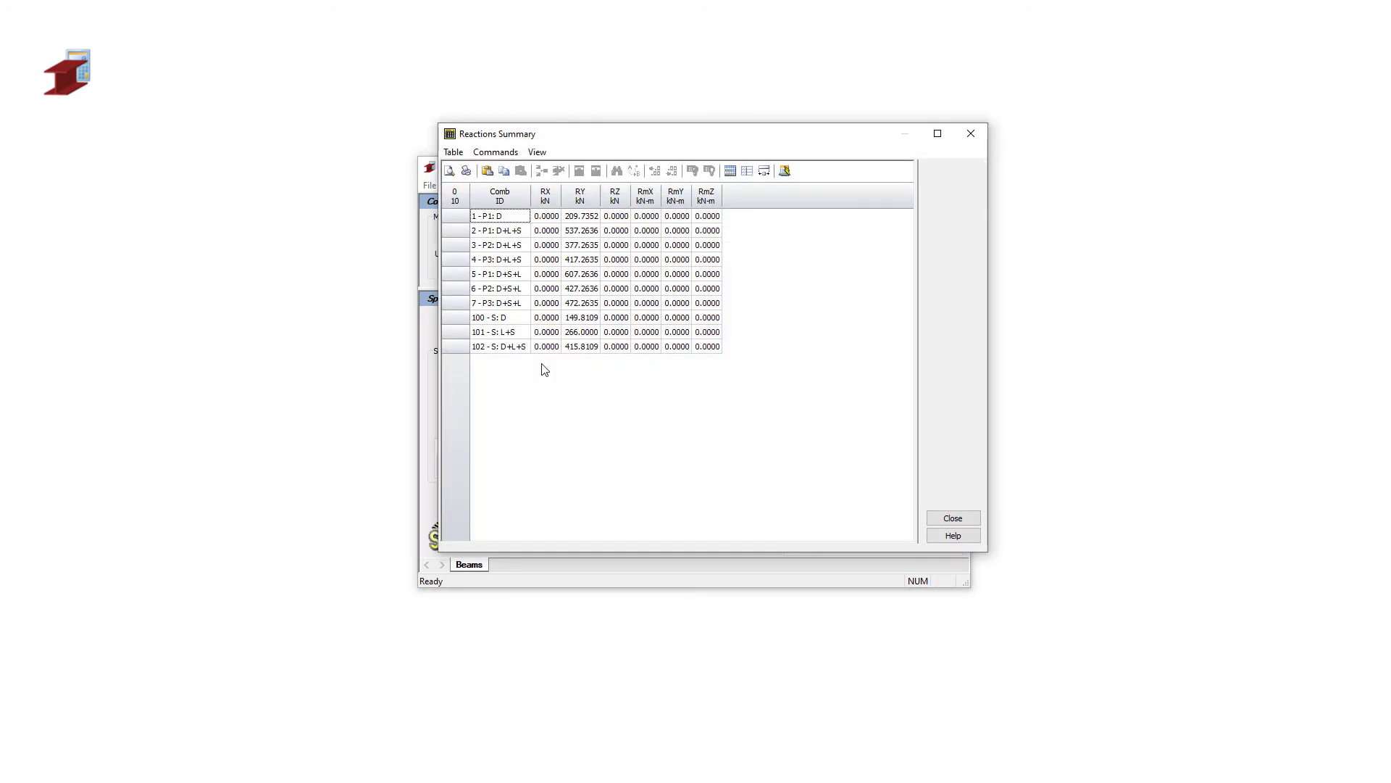
click(962, 518)
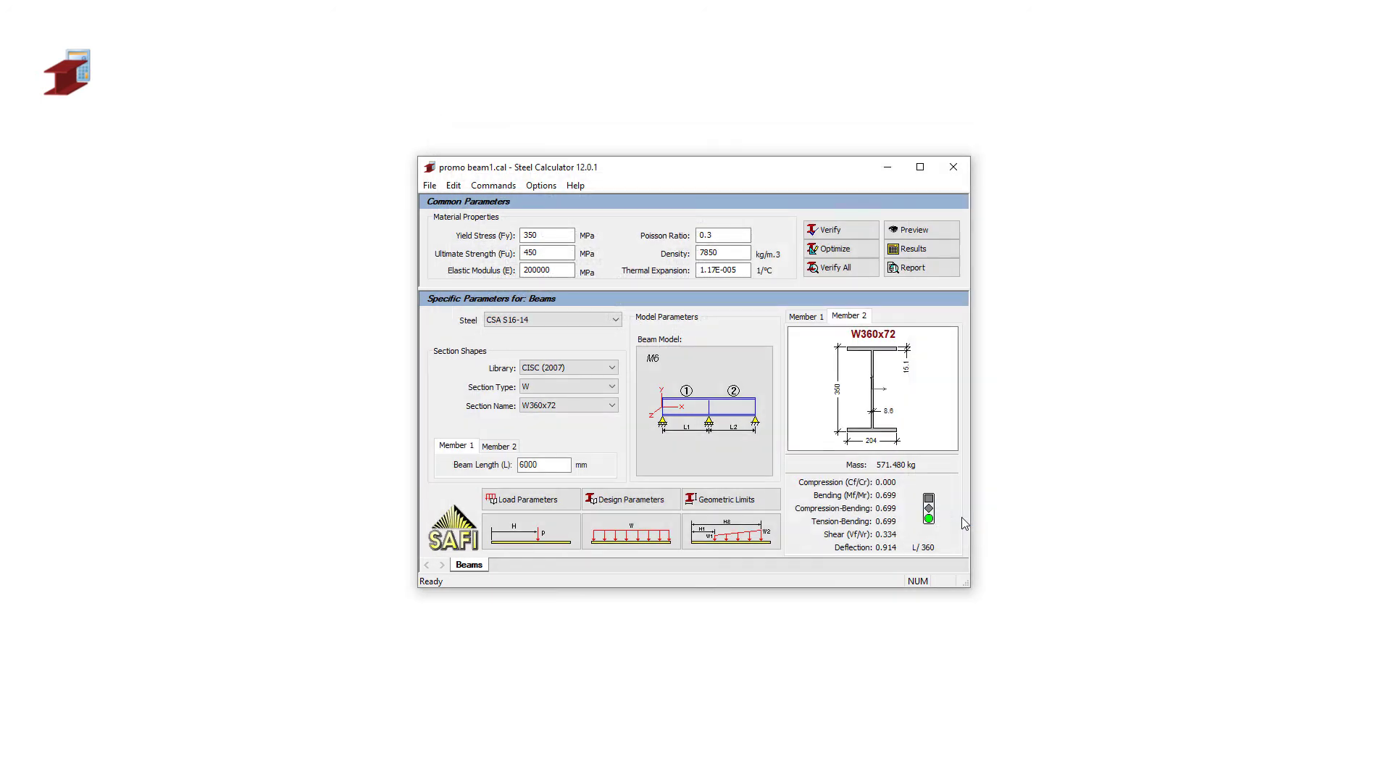
click(935, 253)
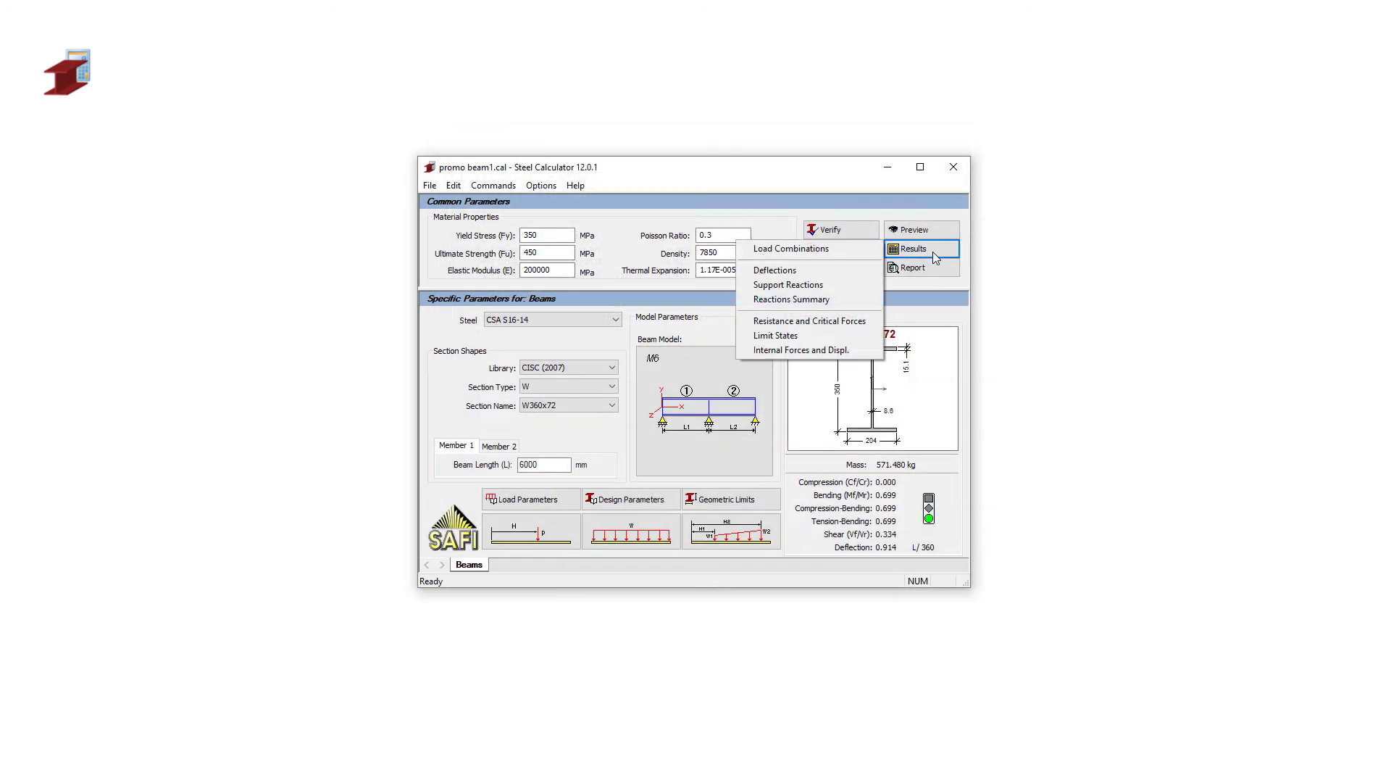
click(864, 321)
drag(593, 537, 876, 518)
click(953, 517)
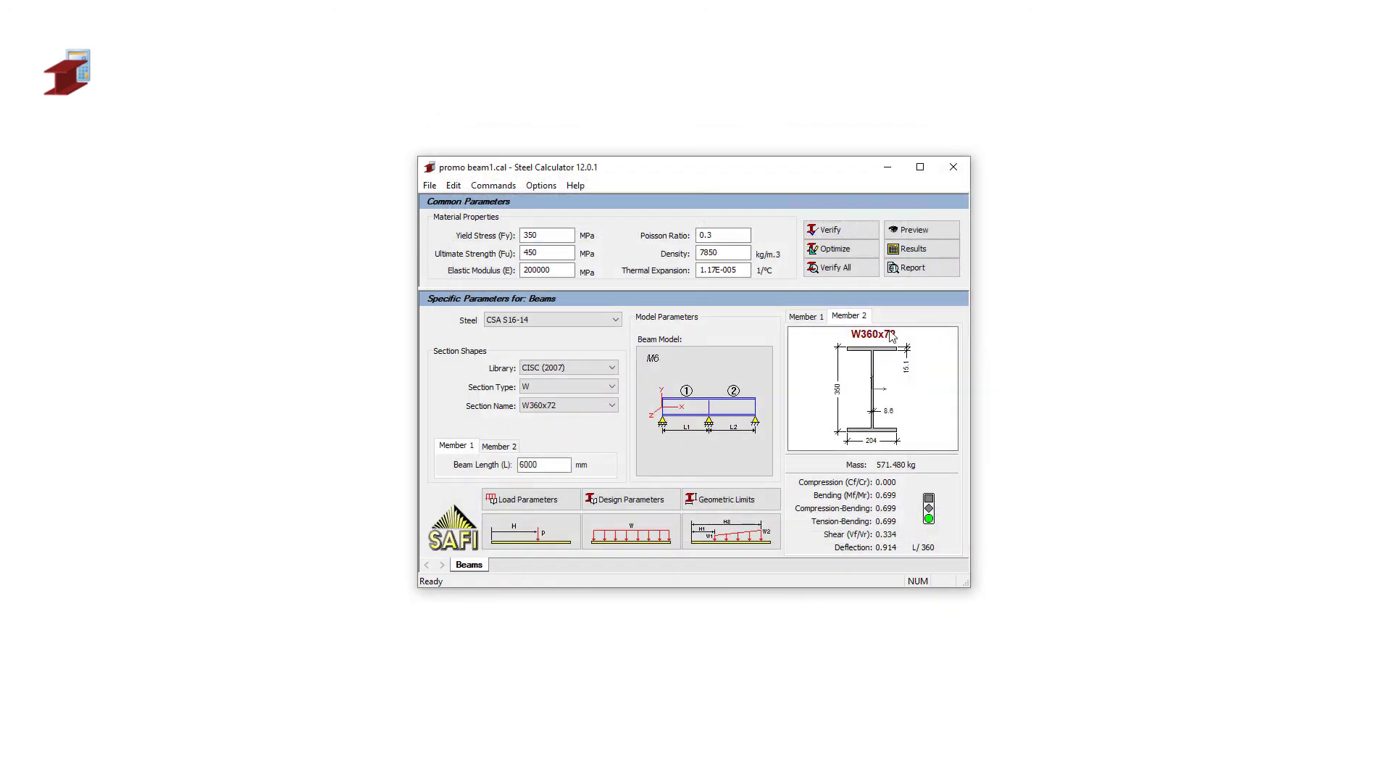
click(914, 250)
click(815, 339)
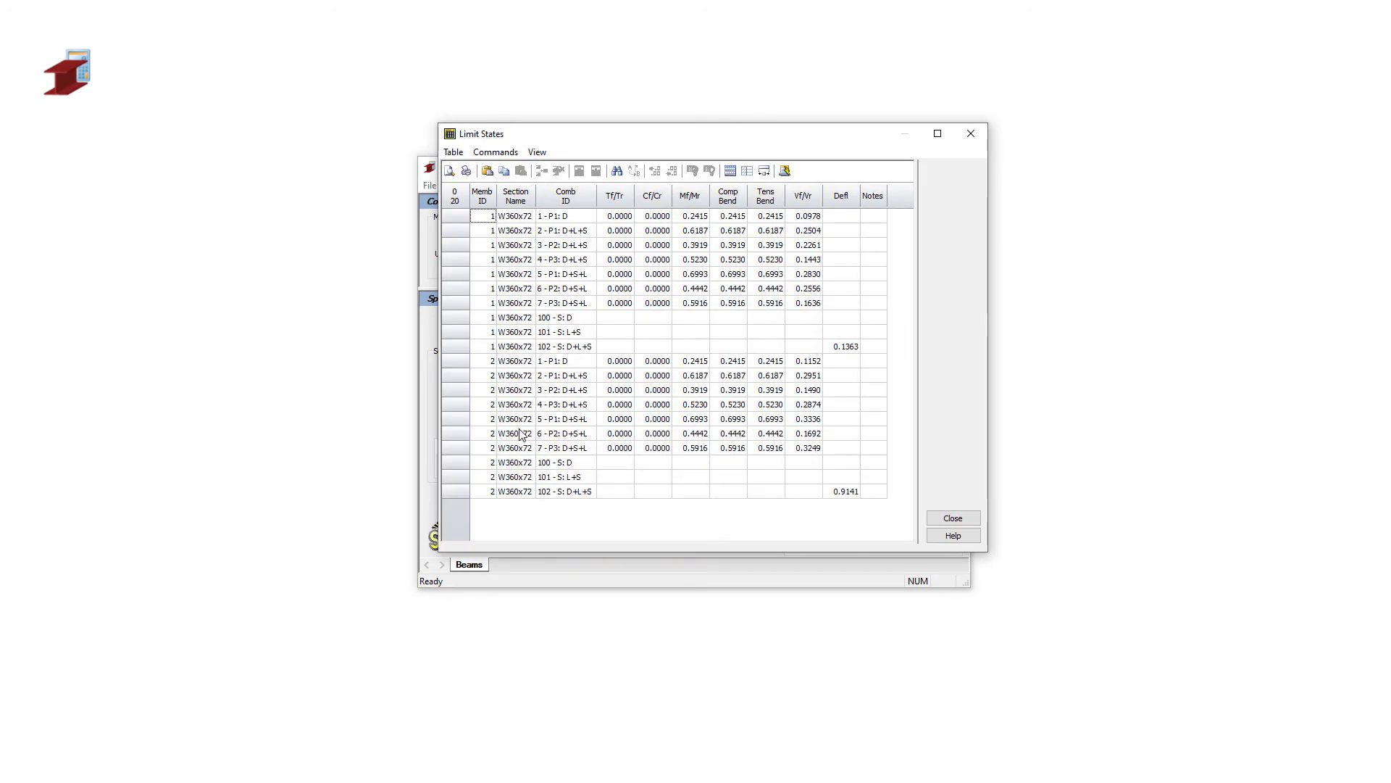
click(975, 517)
click(928, 248)
click(812, 355)
click(582, 200)
click(497, 228)
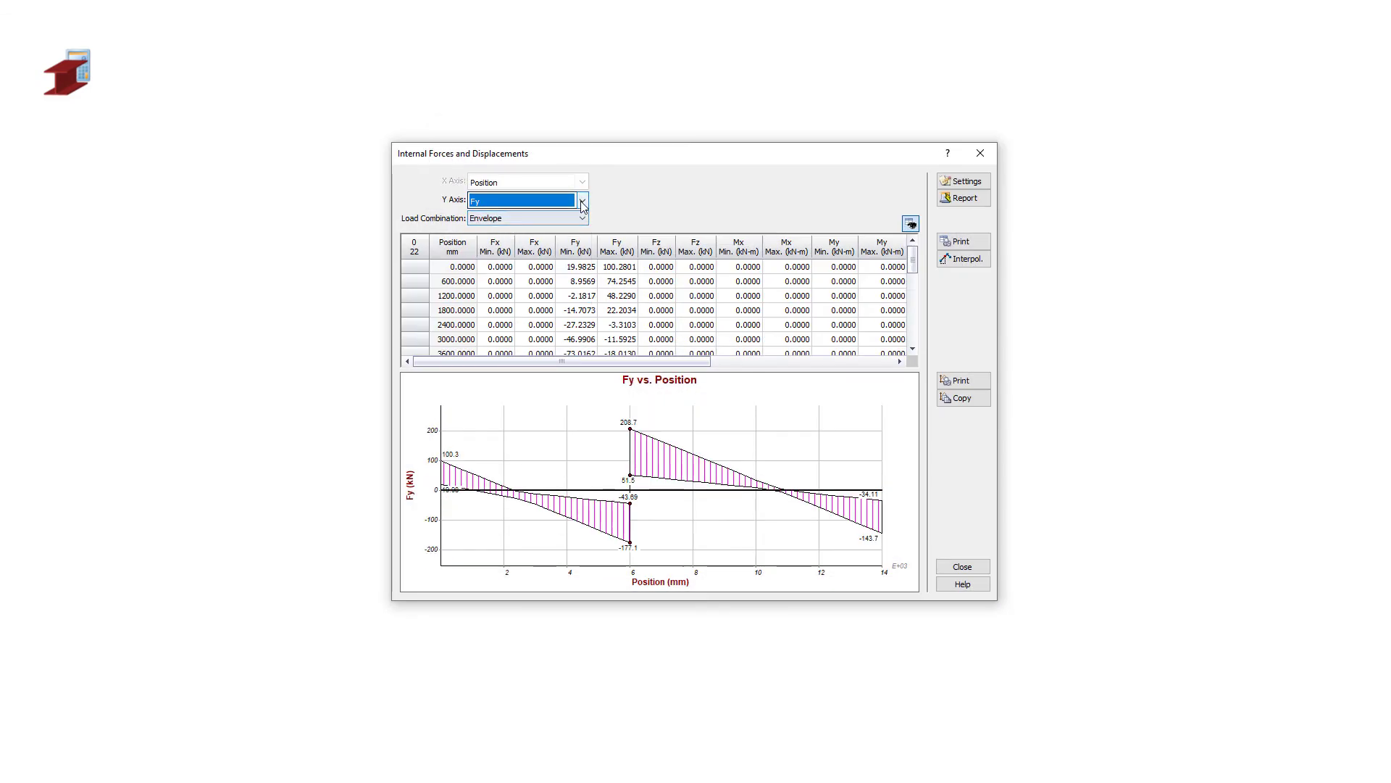
click(582, 200)
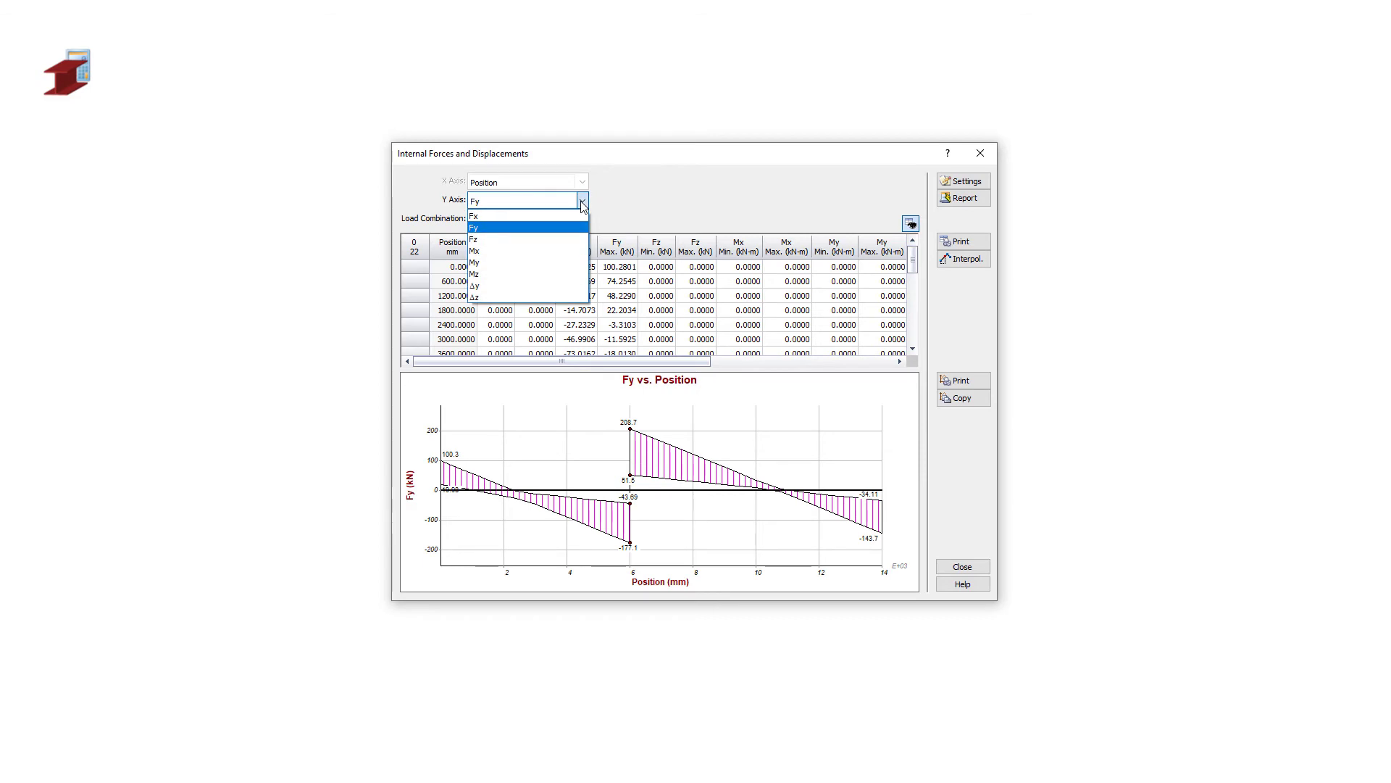
click(528, 275)
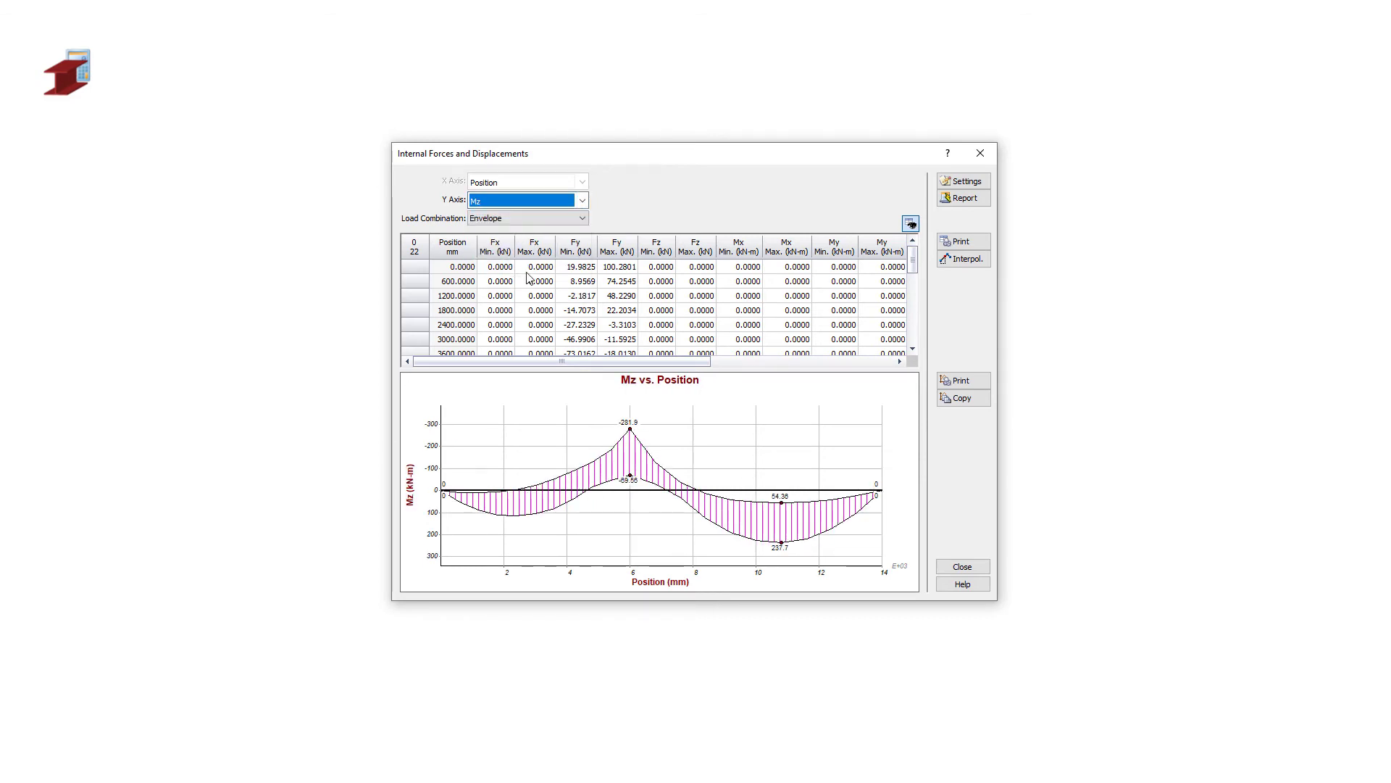
click(534, 352)
click(523, 200)
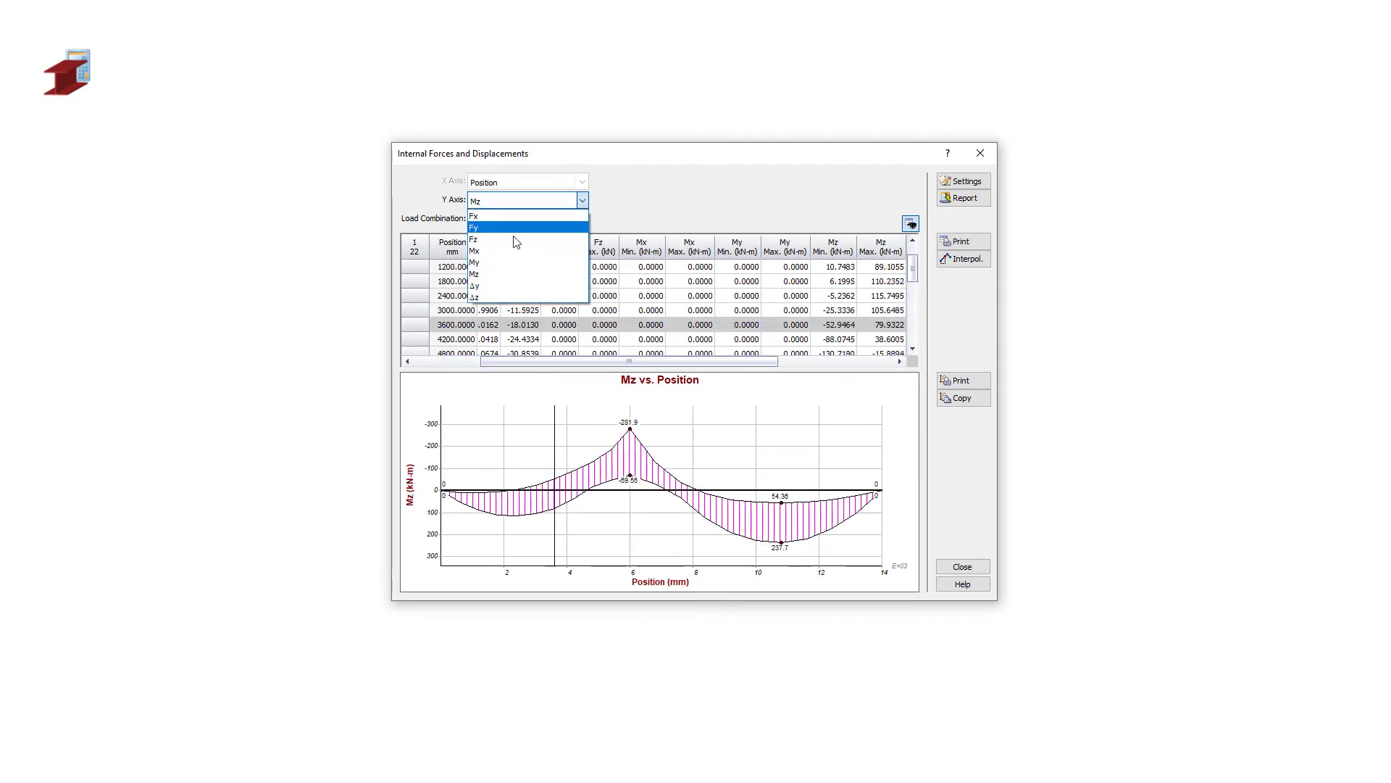
click(500, 288)
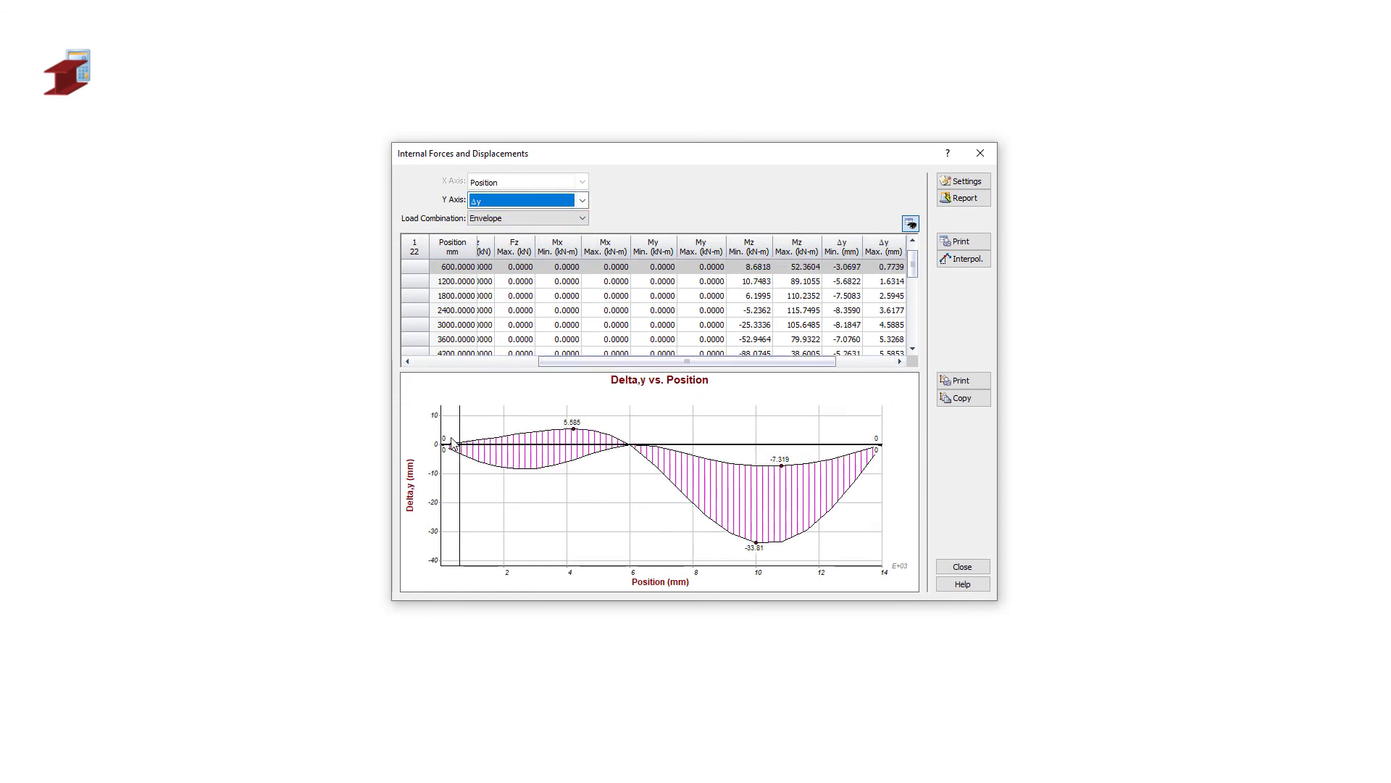
drag(694, 490, 943, 543)
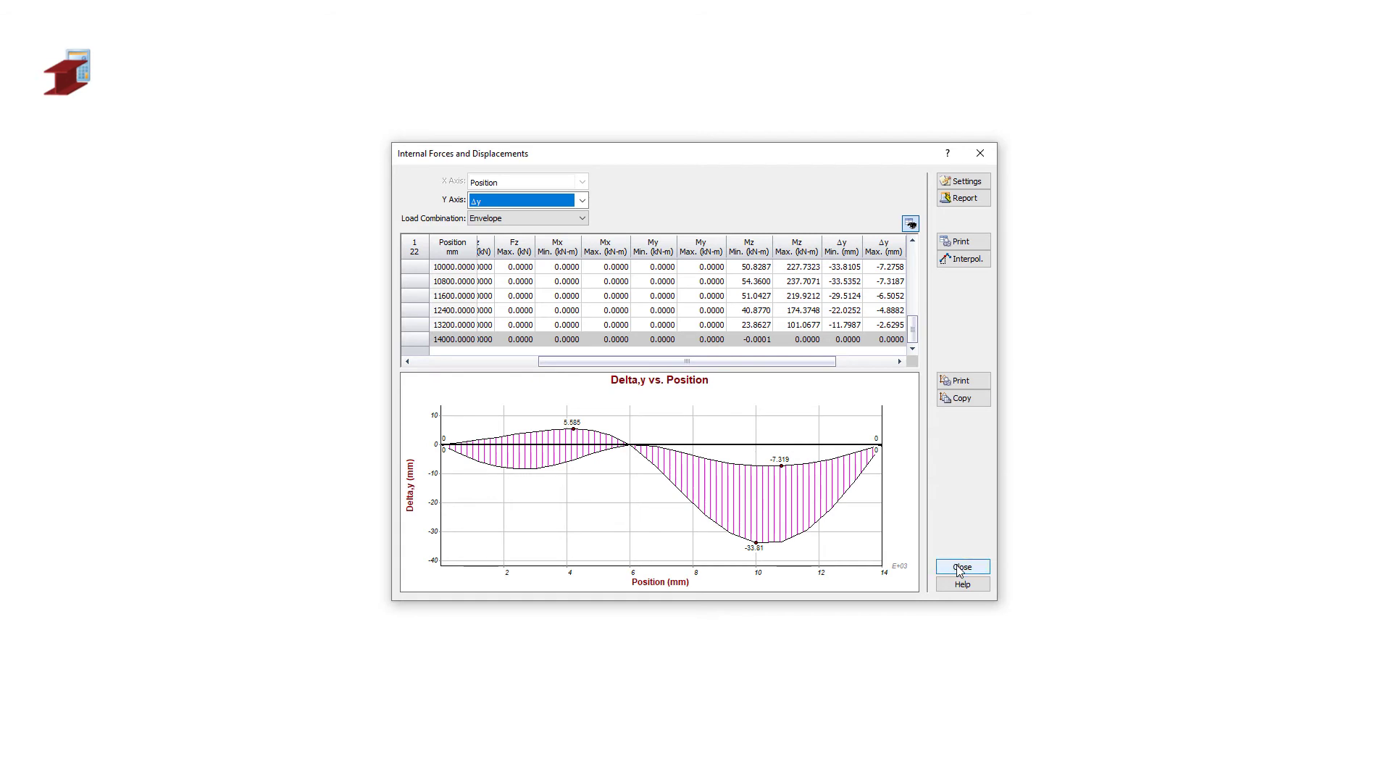
click(553, 220)
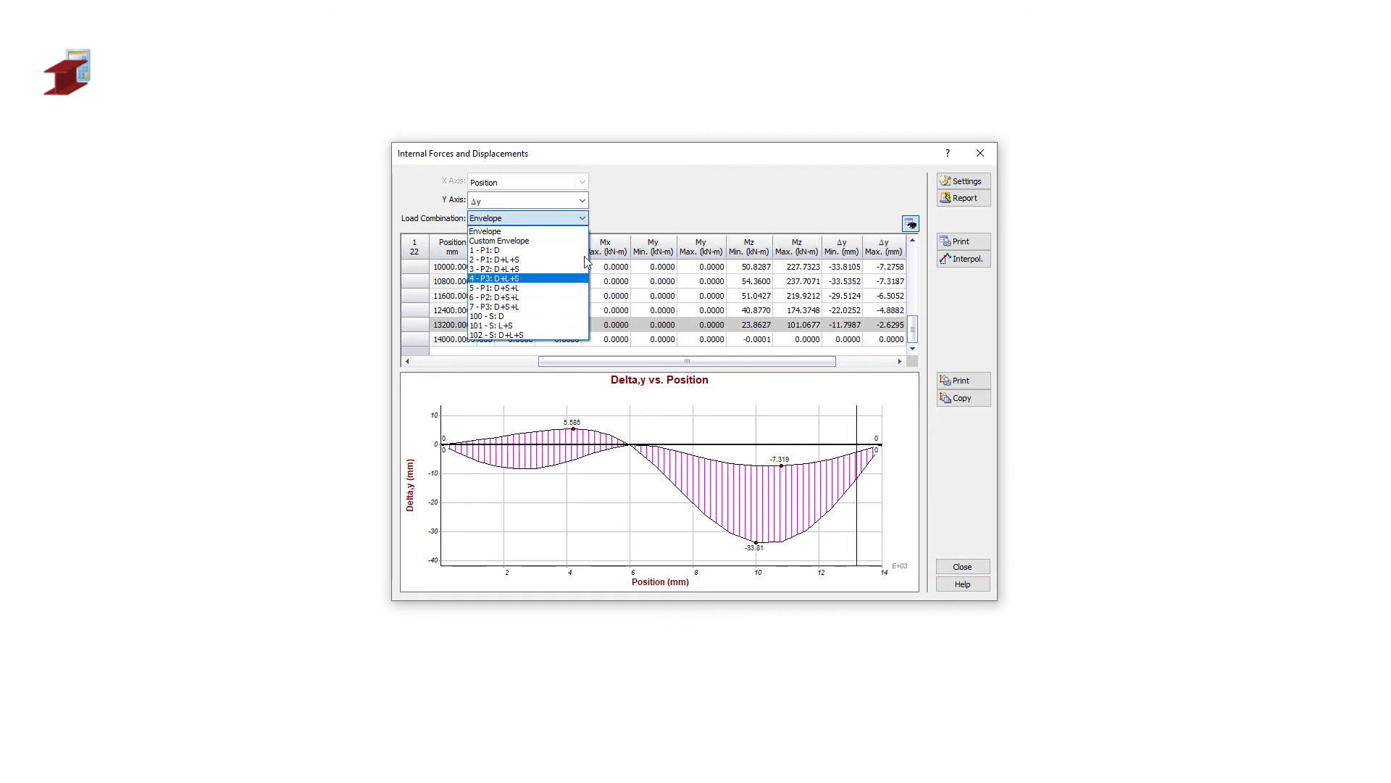
click(665, 201)
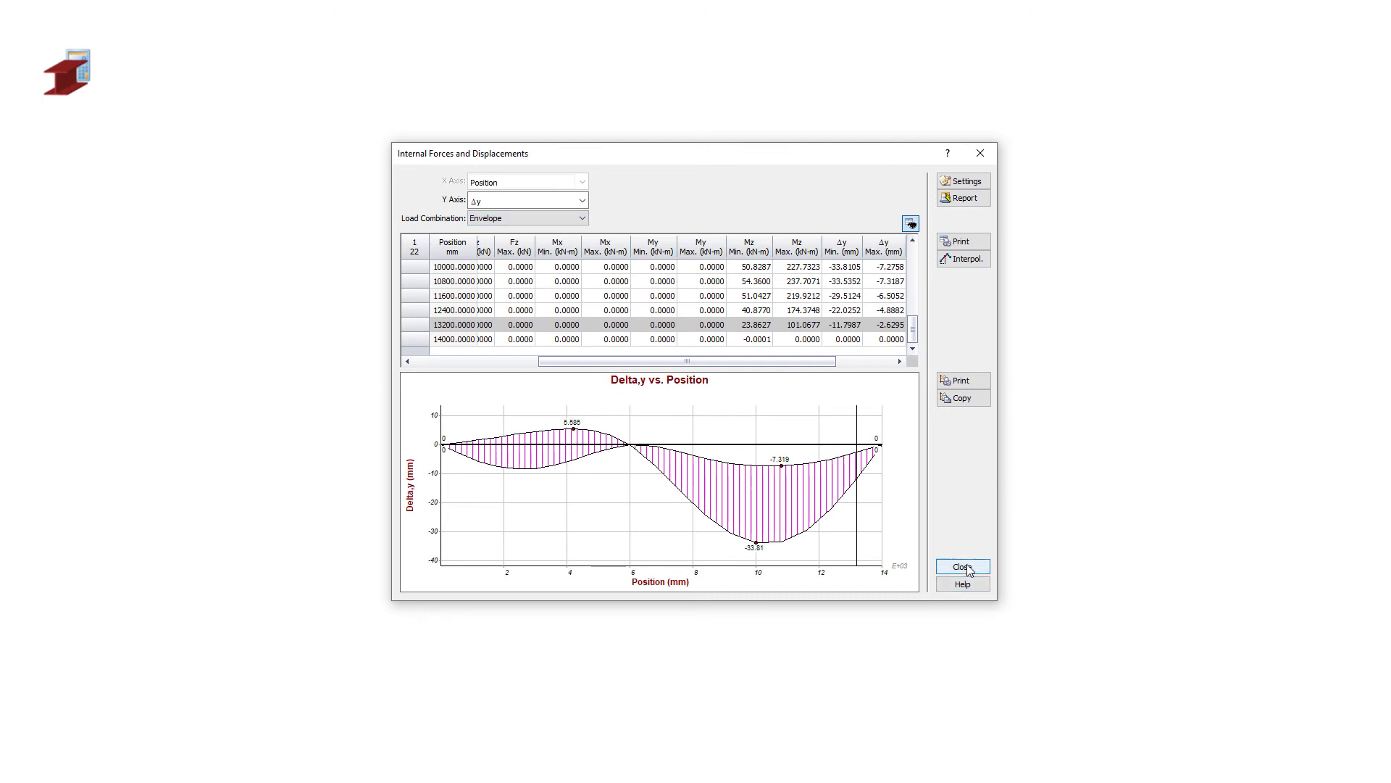
click(972, 568)
click(842, 246)
click(916, 225)
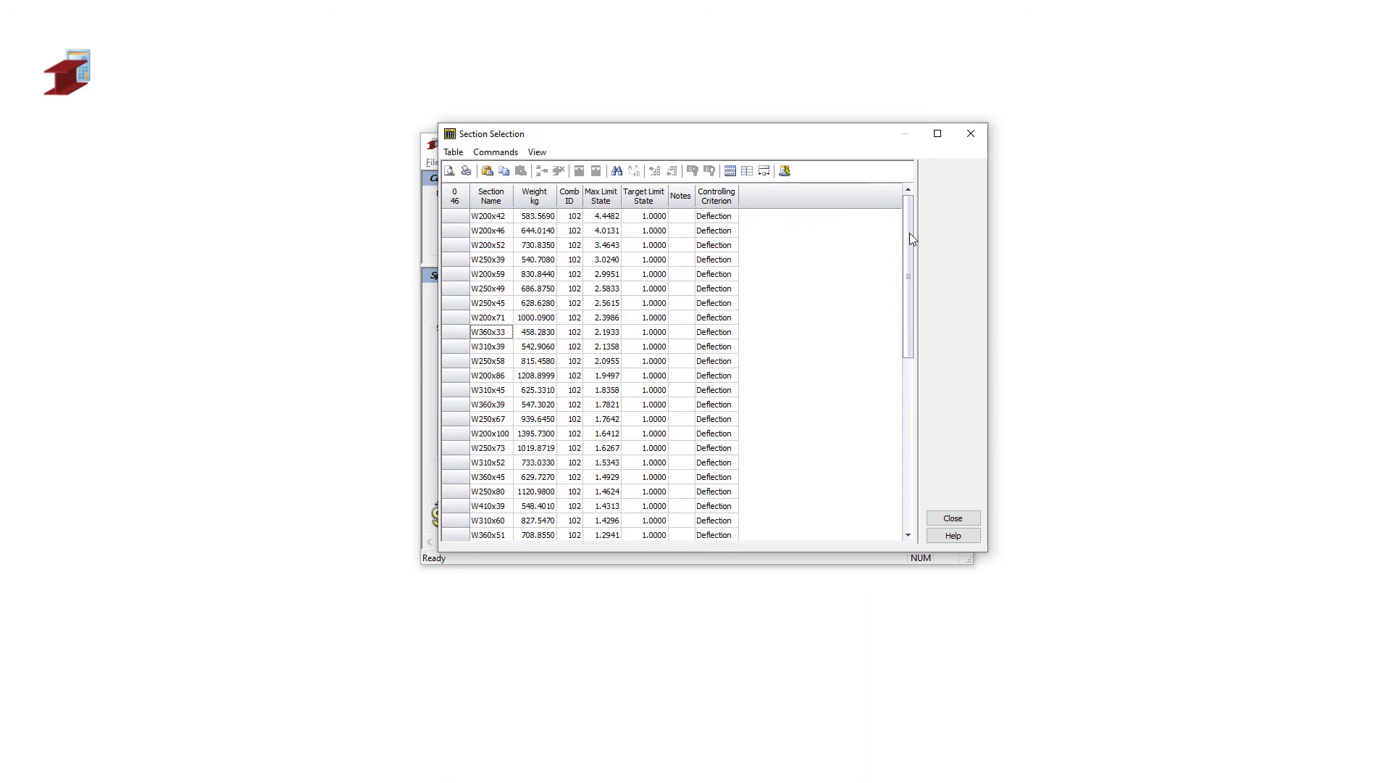
drag(908, 229, 879, 226)
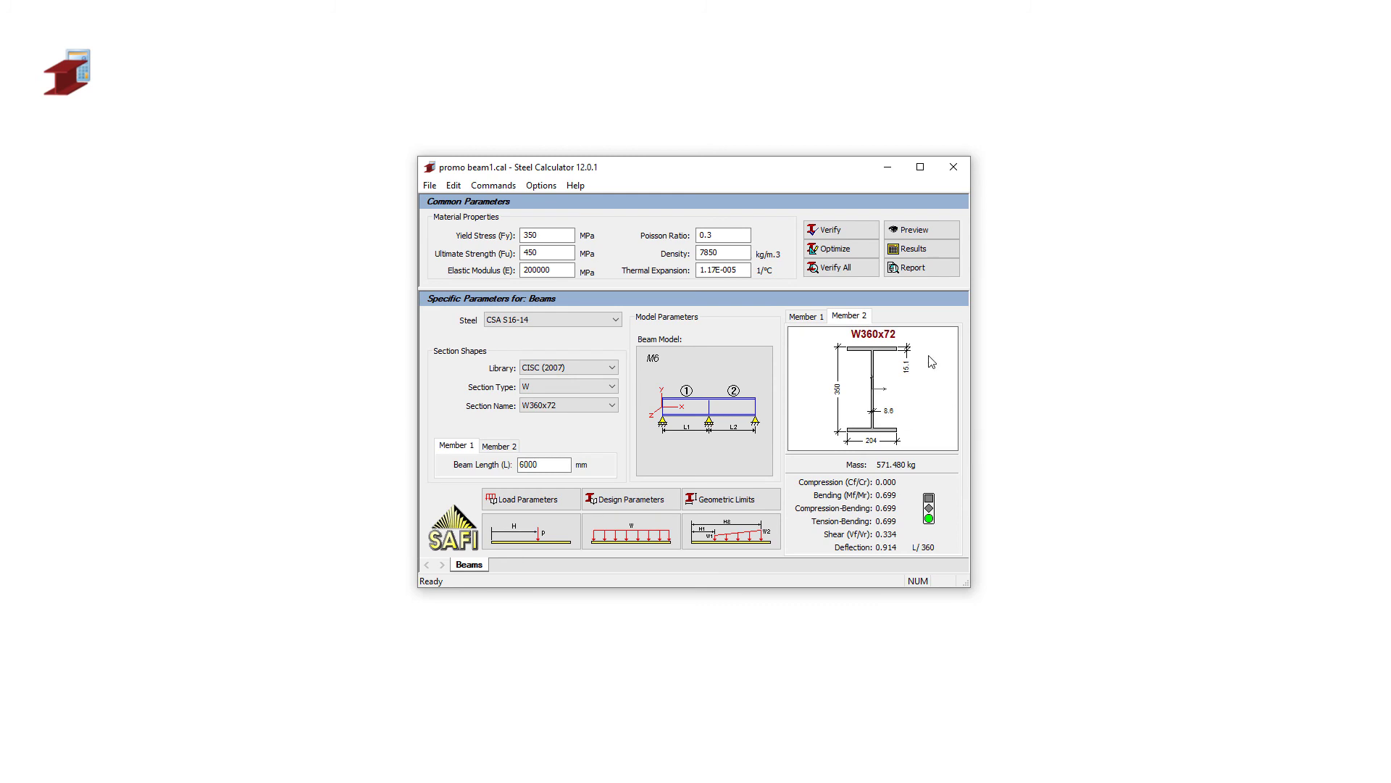
- Generate the full calculation report and scroll through calc1.docx in WordPad
click(908, 269)
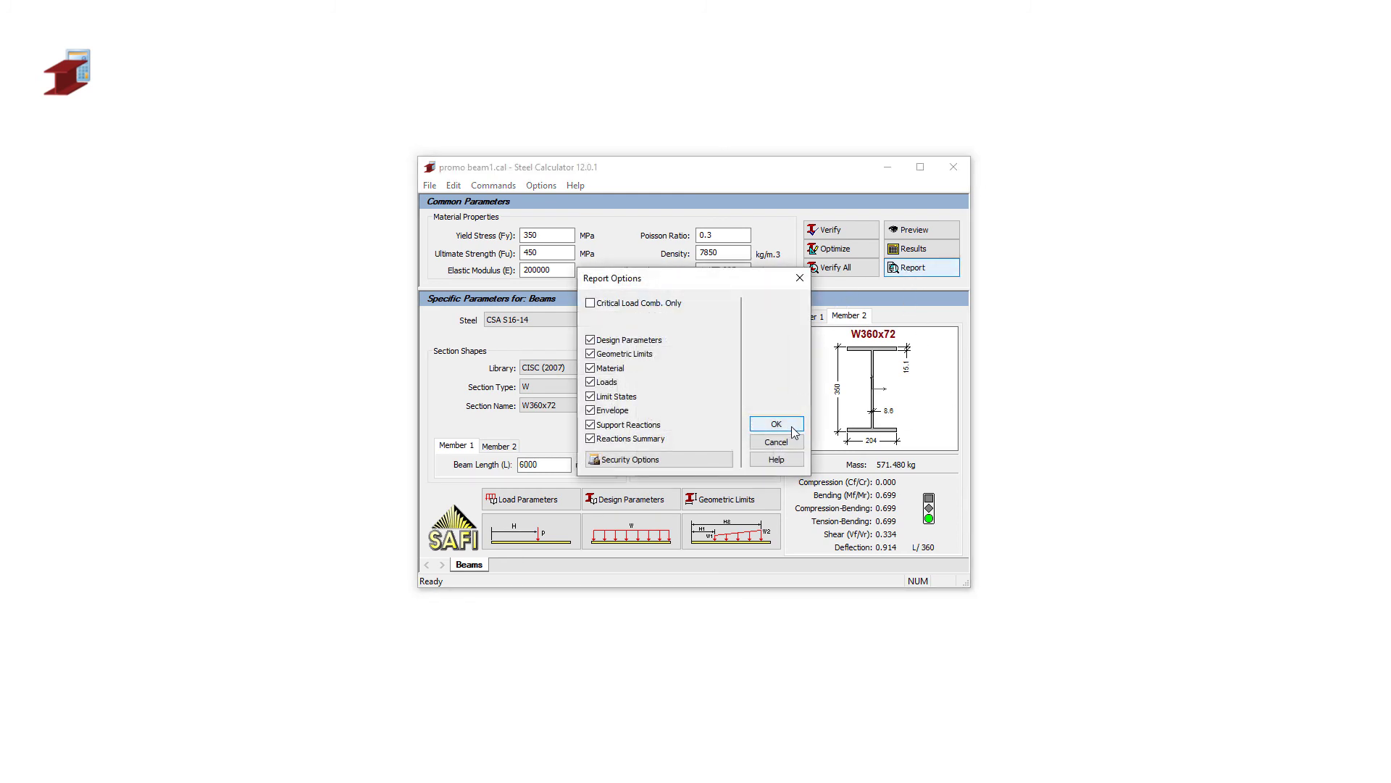
click(792, 427)
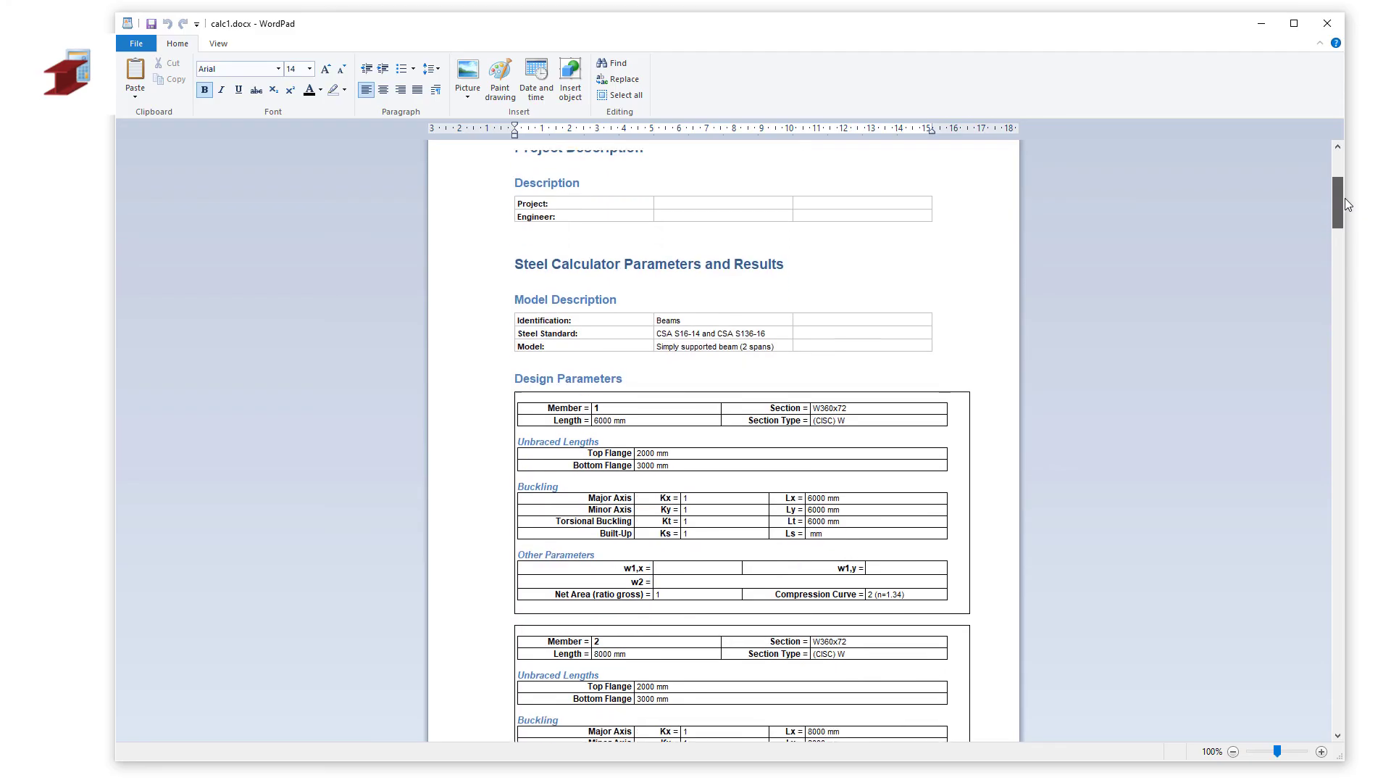
drag(1345, 197, 1377, 724)
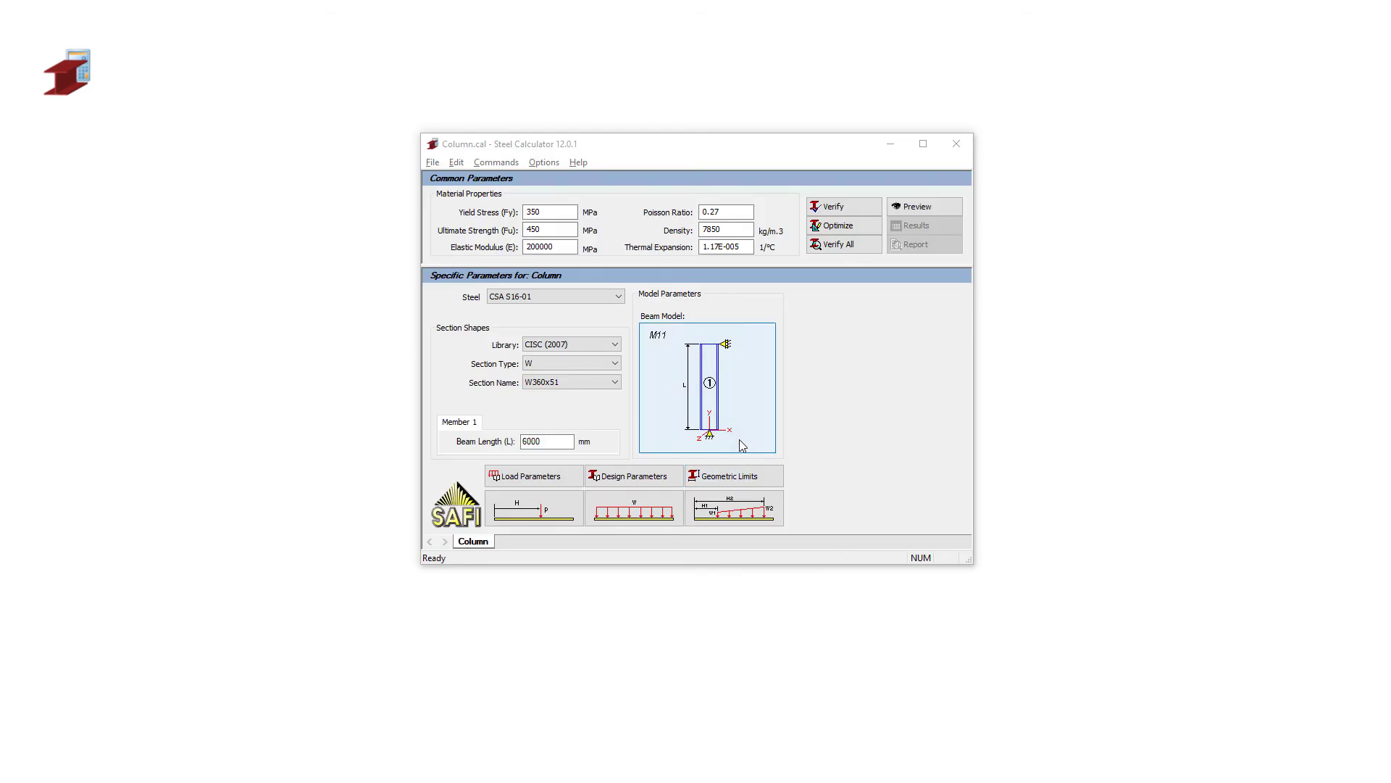
- Choose model M11 for the single-member W360x51 column in Column.cal
click(742, 445)
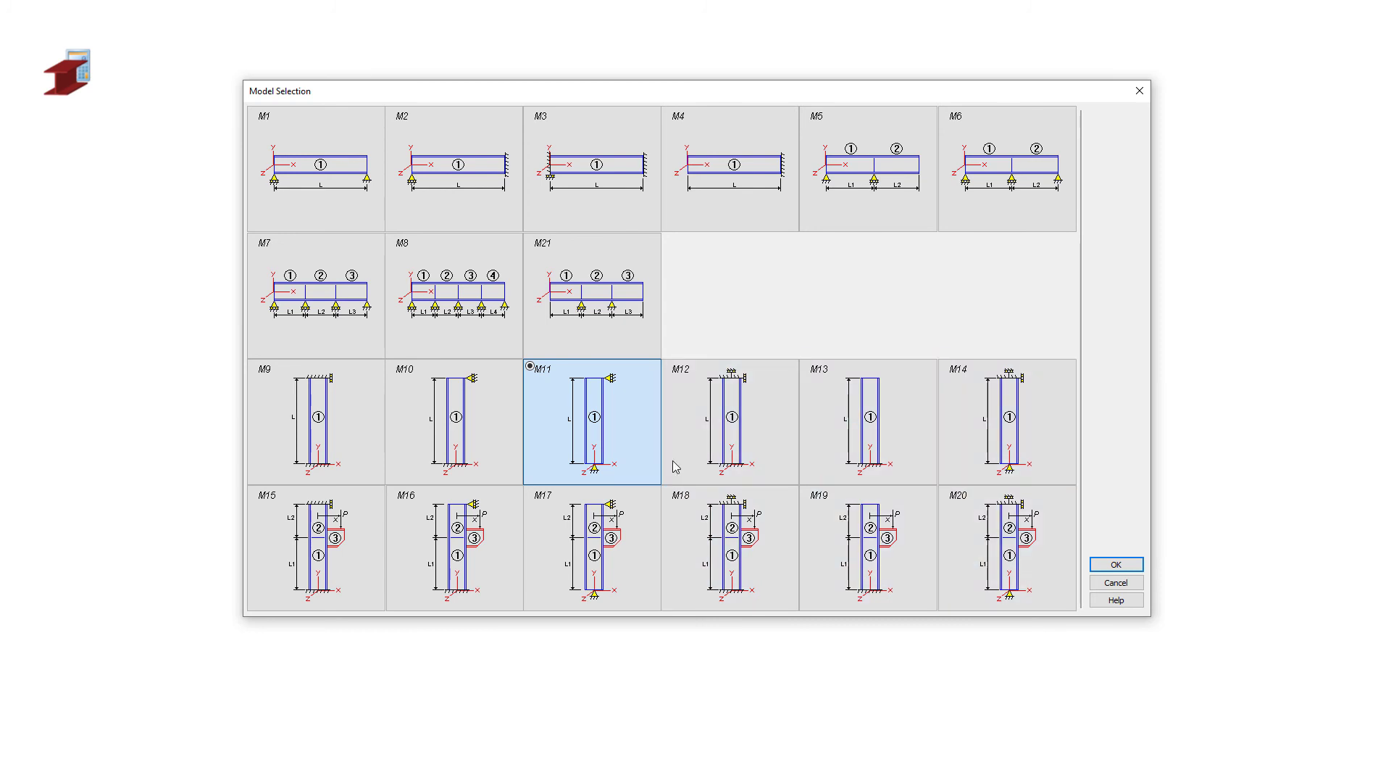
click(1116, 564)
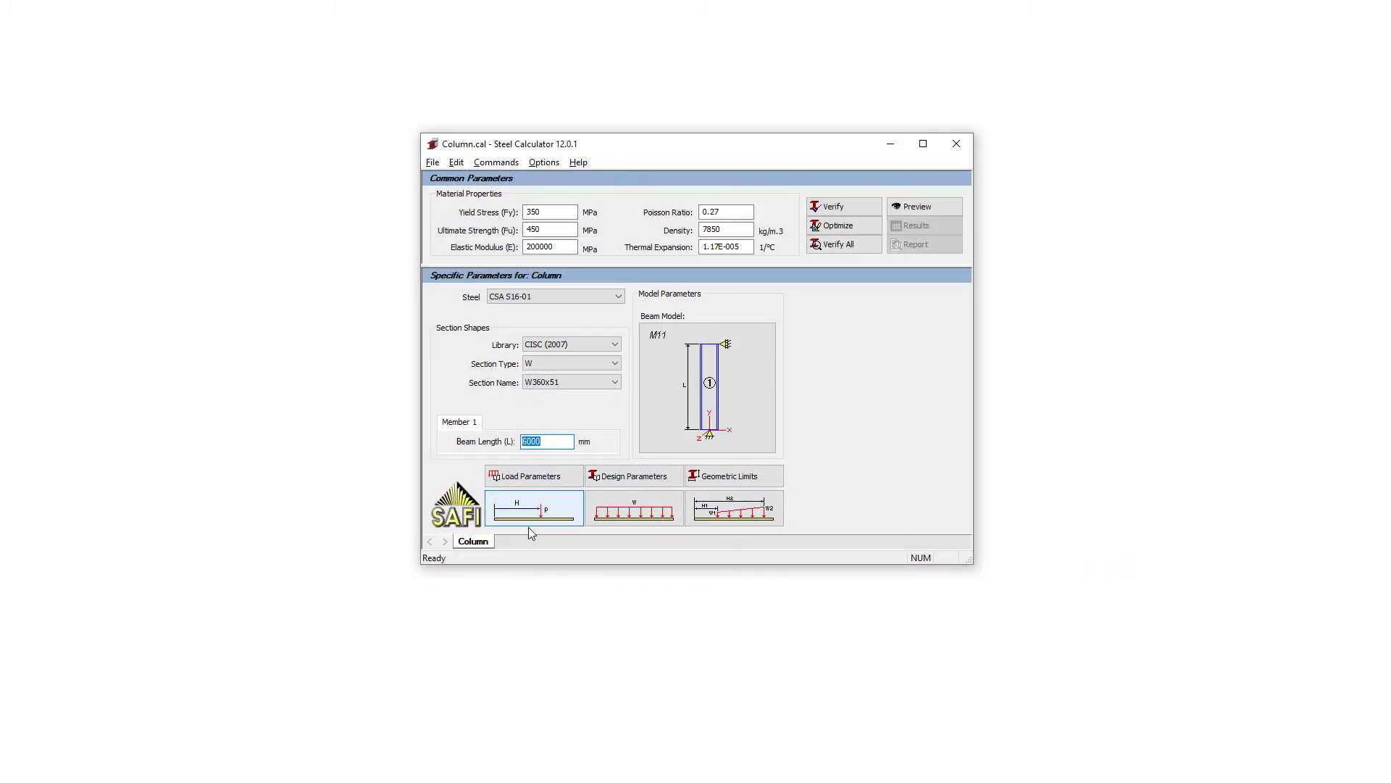
- Show Member 1's design parameters, with unbraced lengths Lx 6000 mm and Ly 3000 mm
click(629, 478)
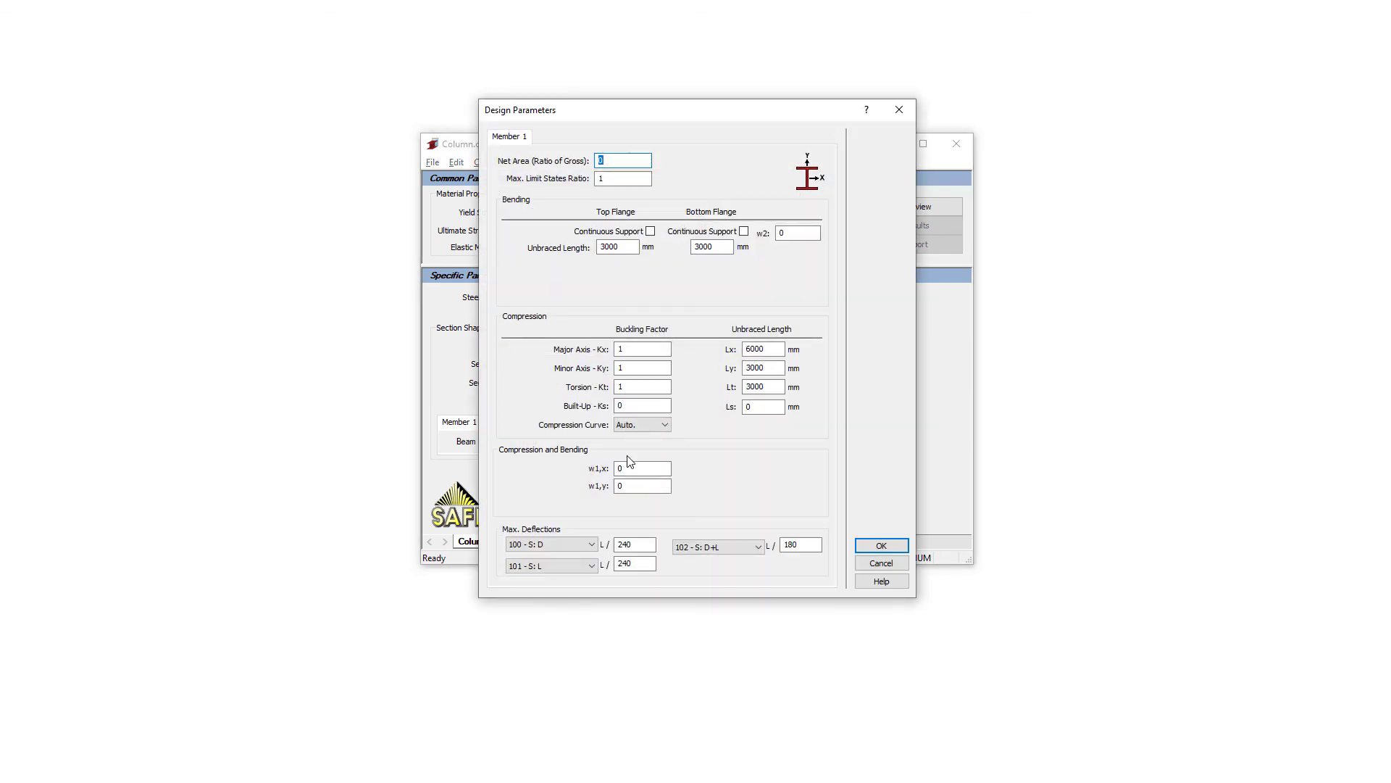